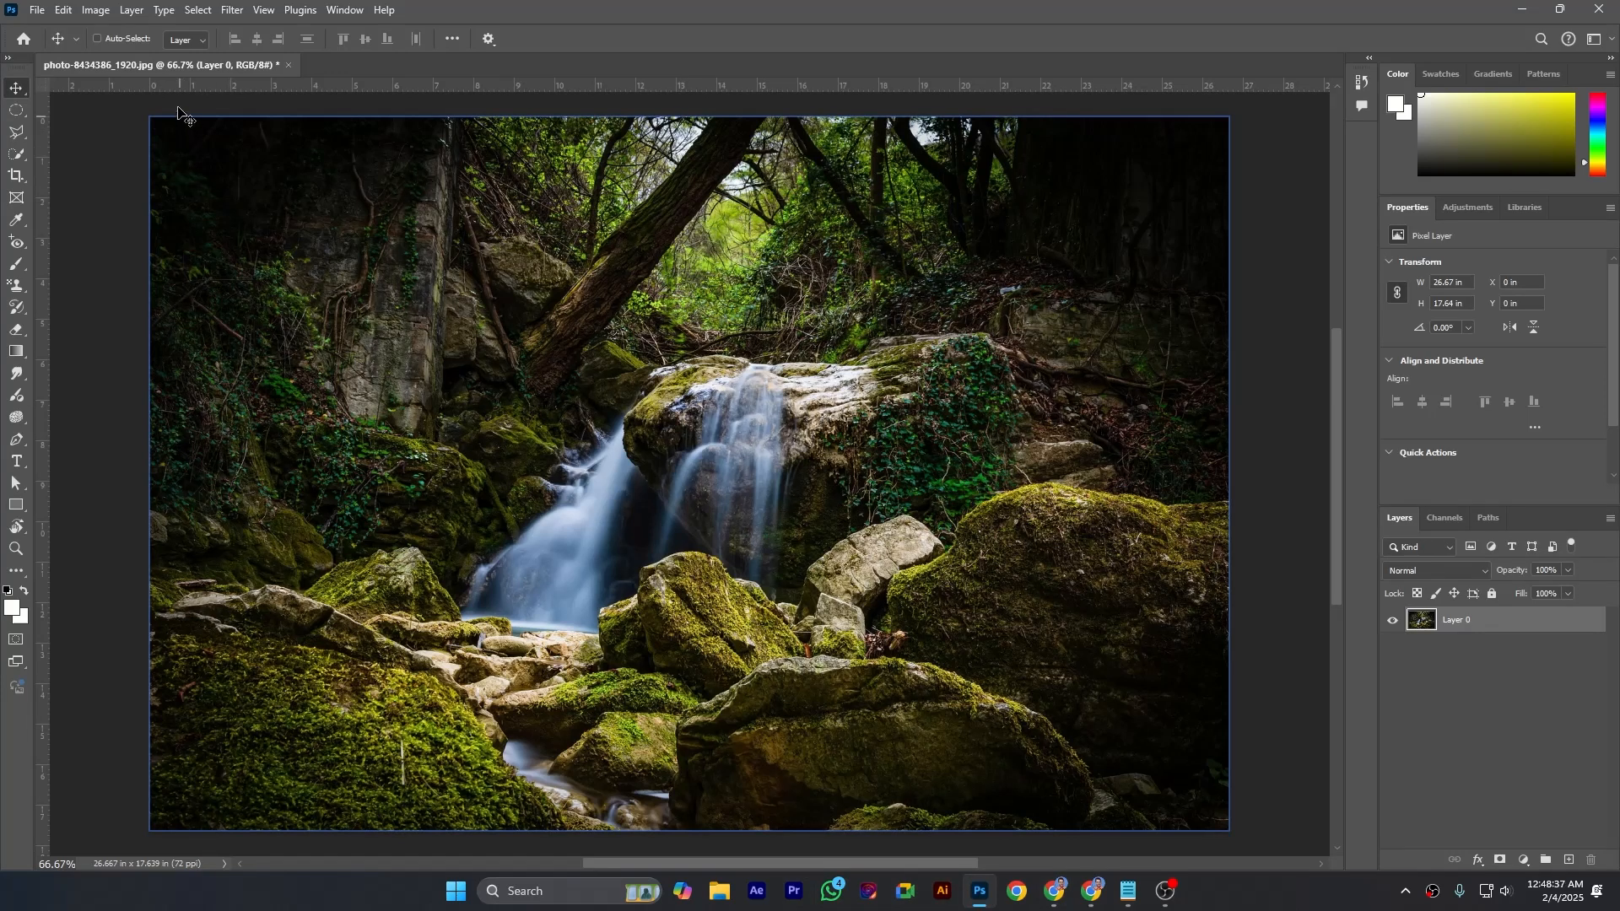
Step: Open the Levels adjustment for the waterfall photo and try the Darker preset
click(96, 10)
mouse_move(125, 57)
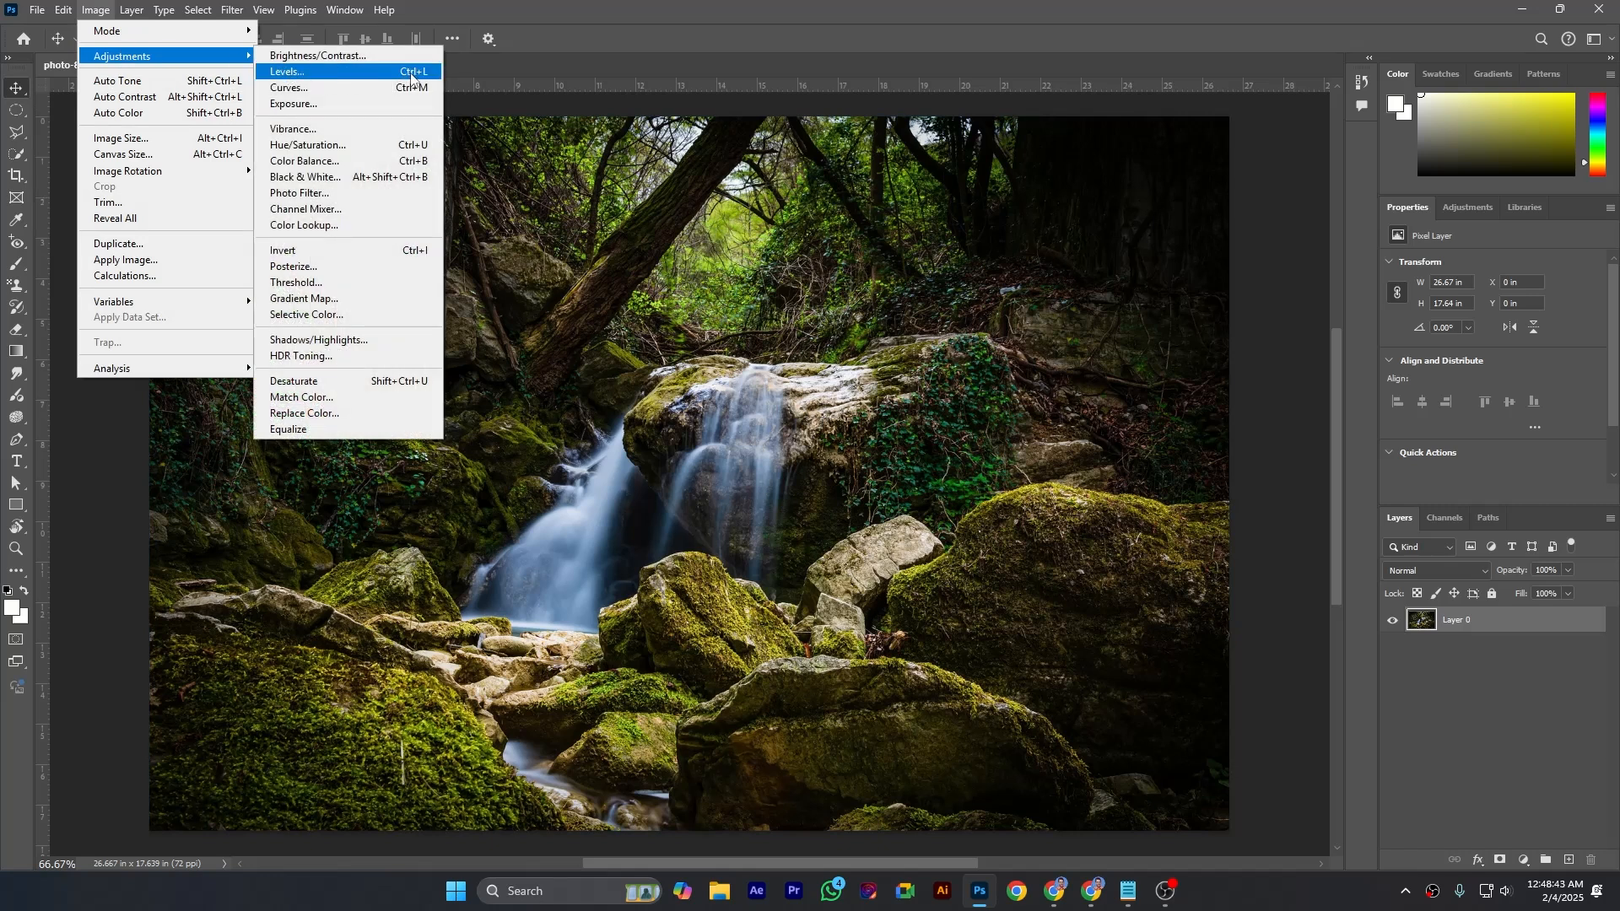
click(1341, 480)
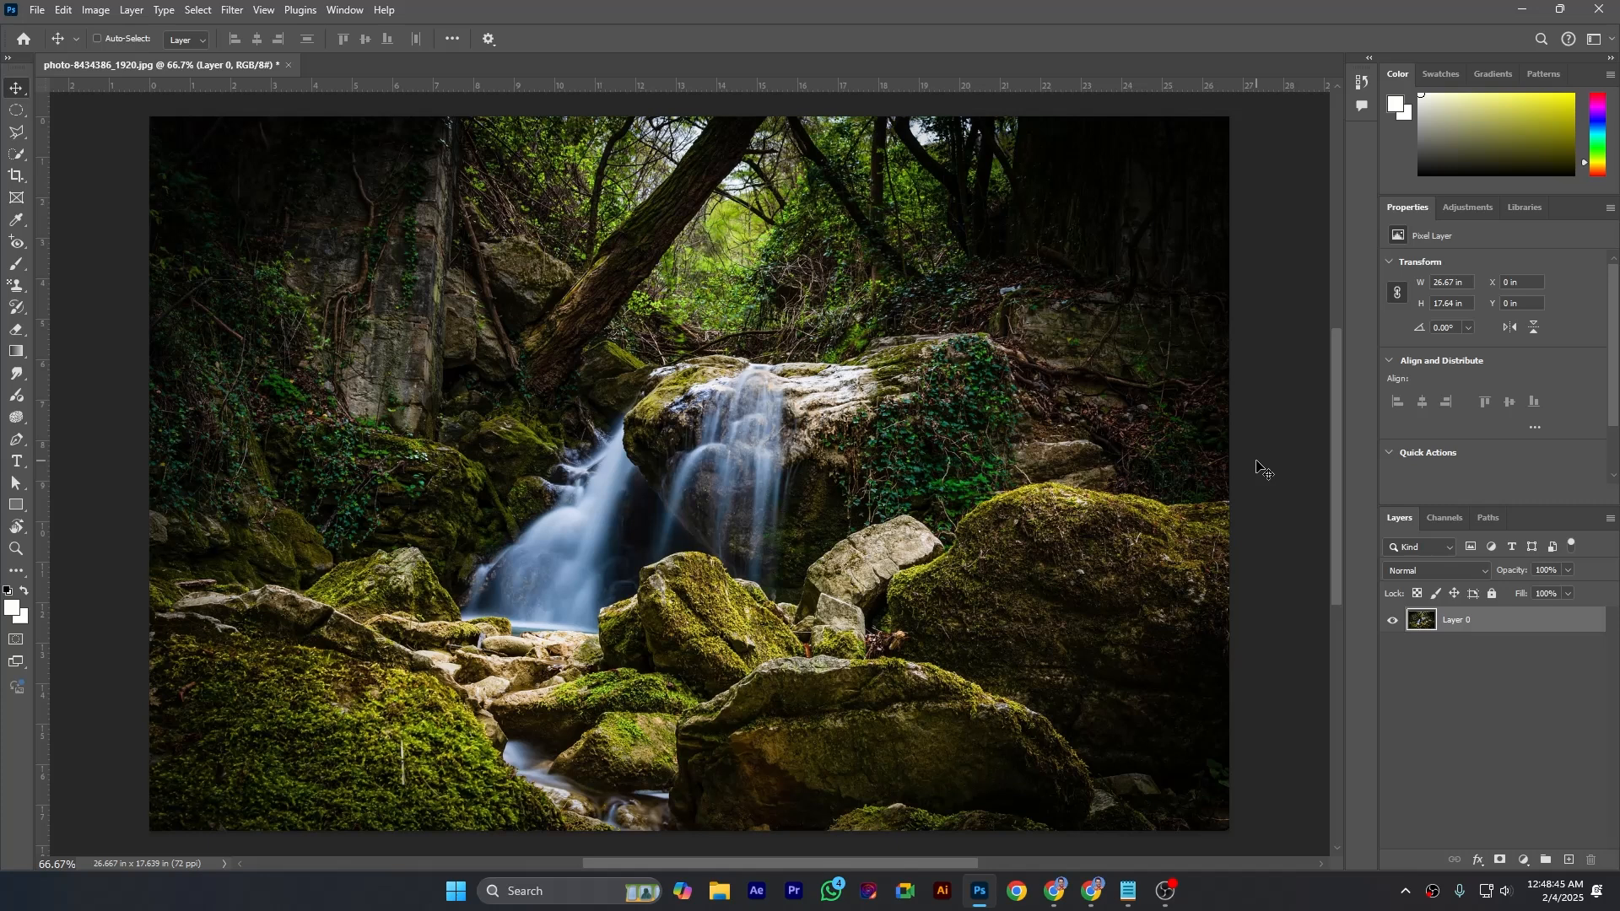
key(ctrl+l)
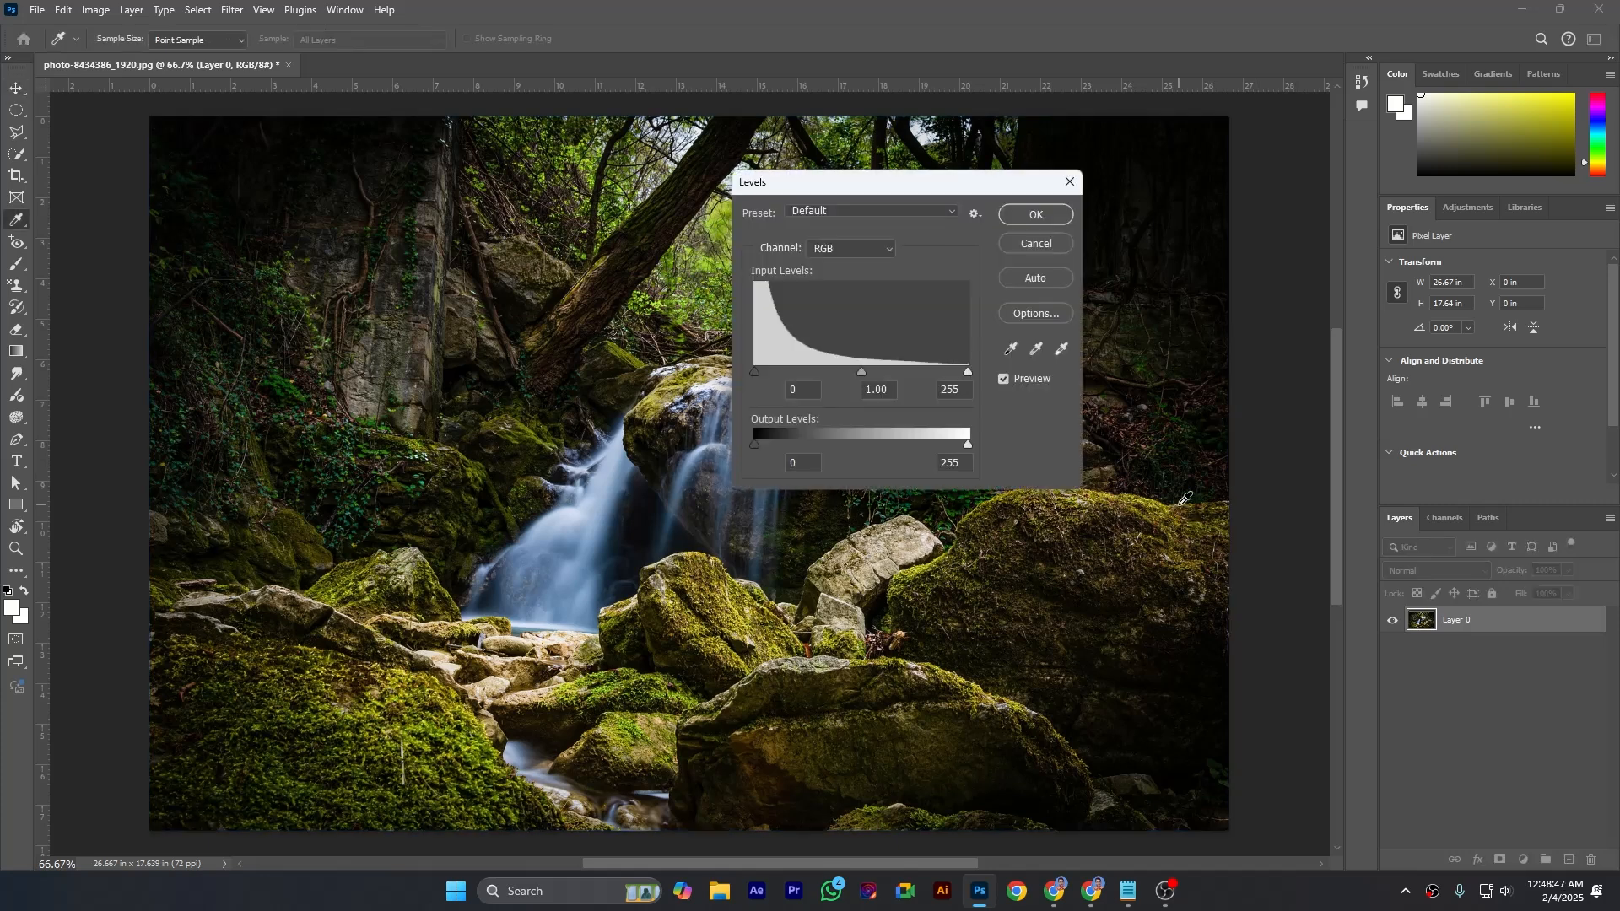
drag(890, 192, 885, 220)
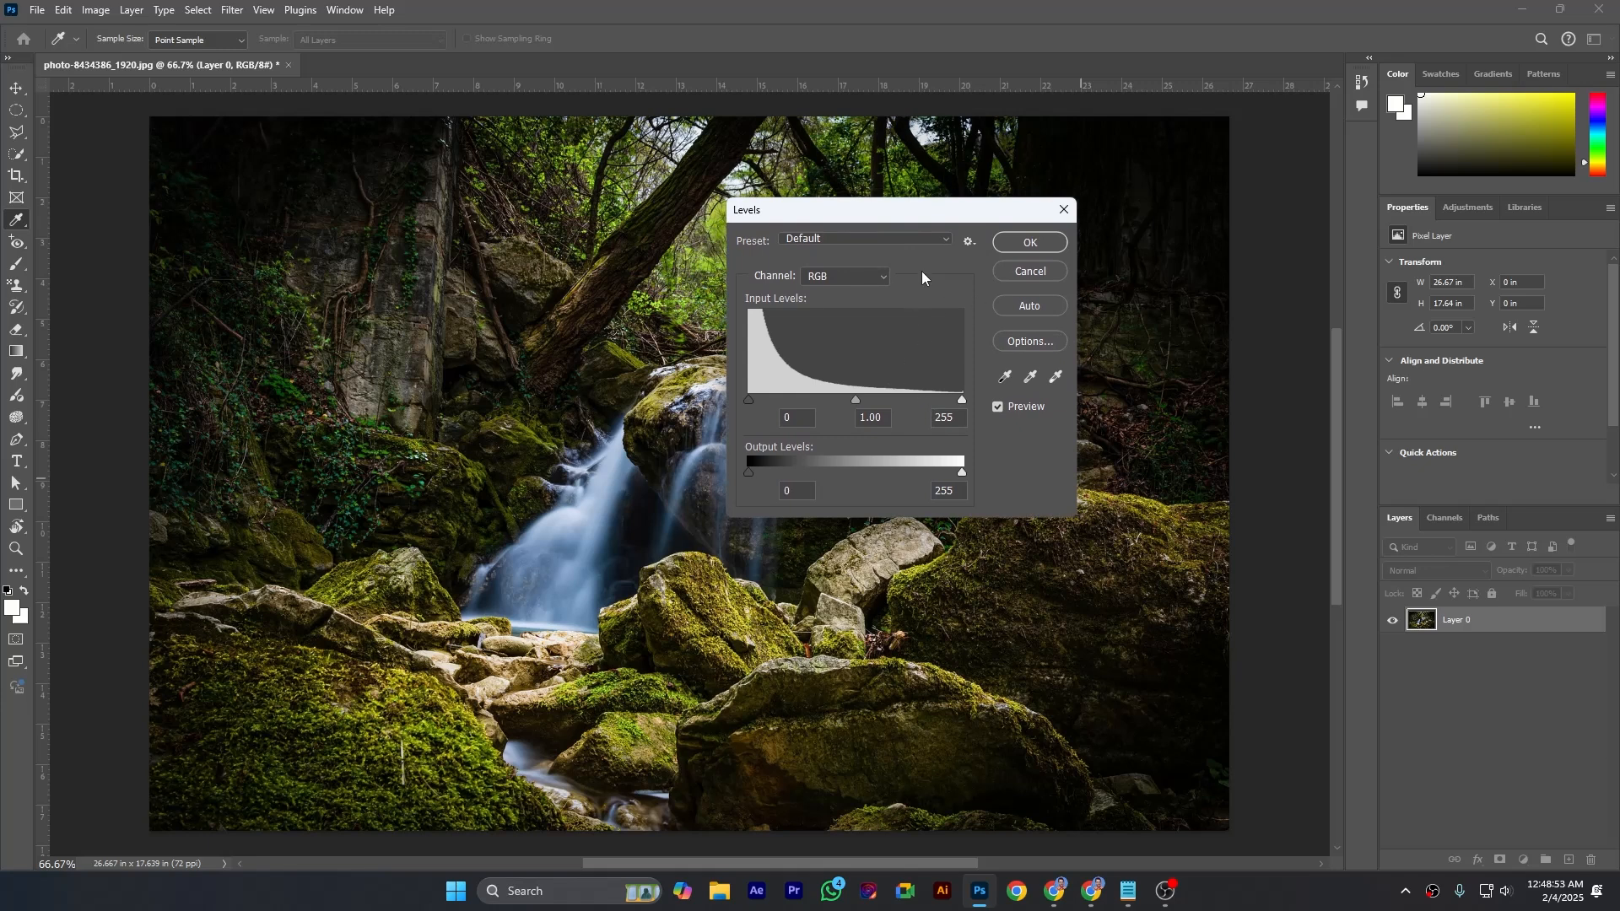
click(925, 240)
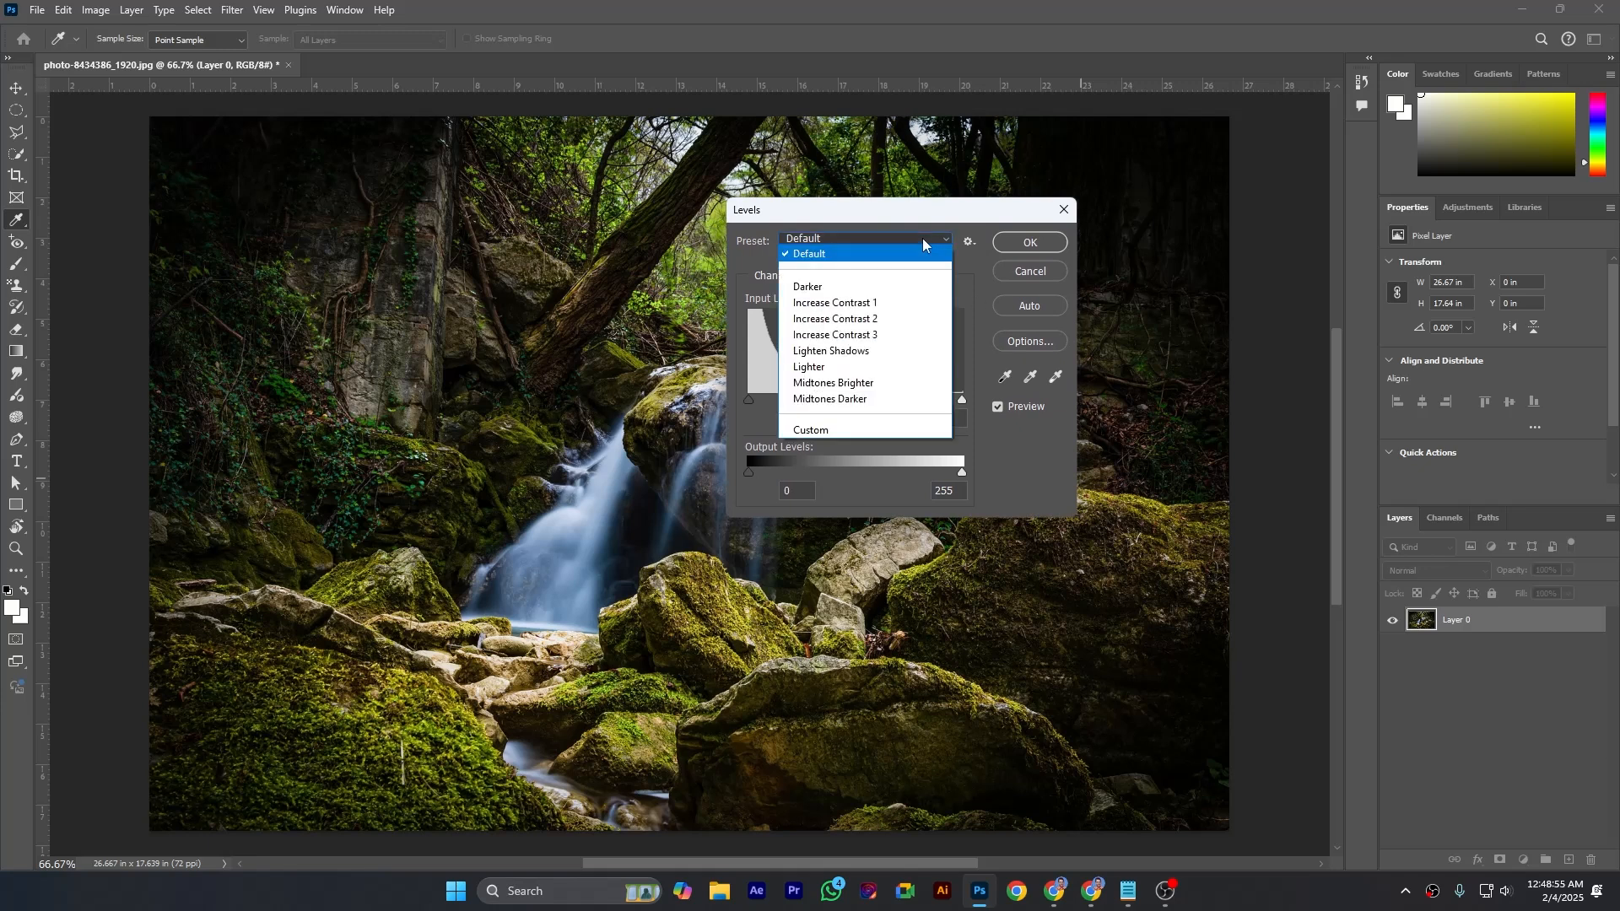
click(837, 289)
drag(856, 222, 968, 221)
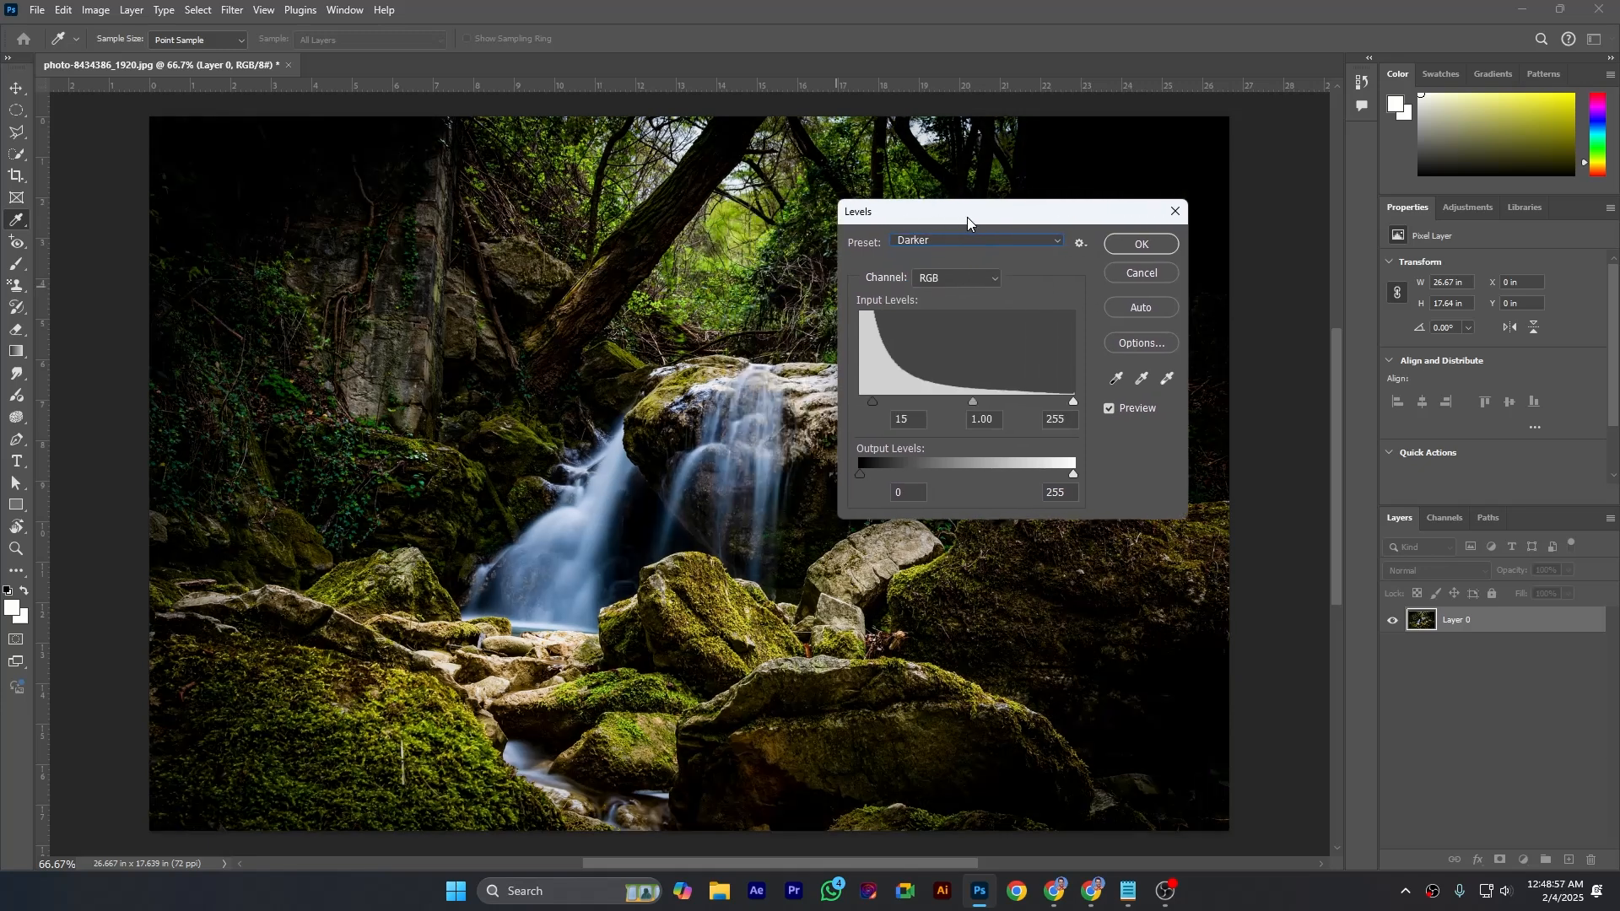
Step: Try the Increase Contrast 1, Increase Contrast 3 and Lighter presets in the Levels adjustment
click(974, 241)
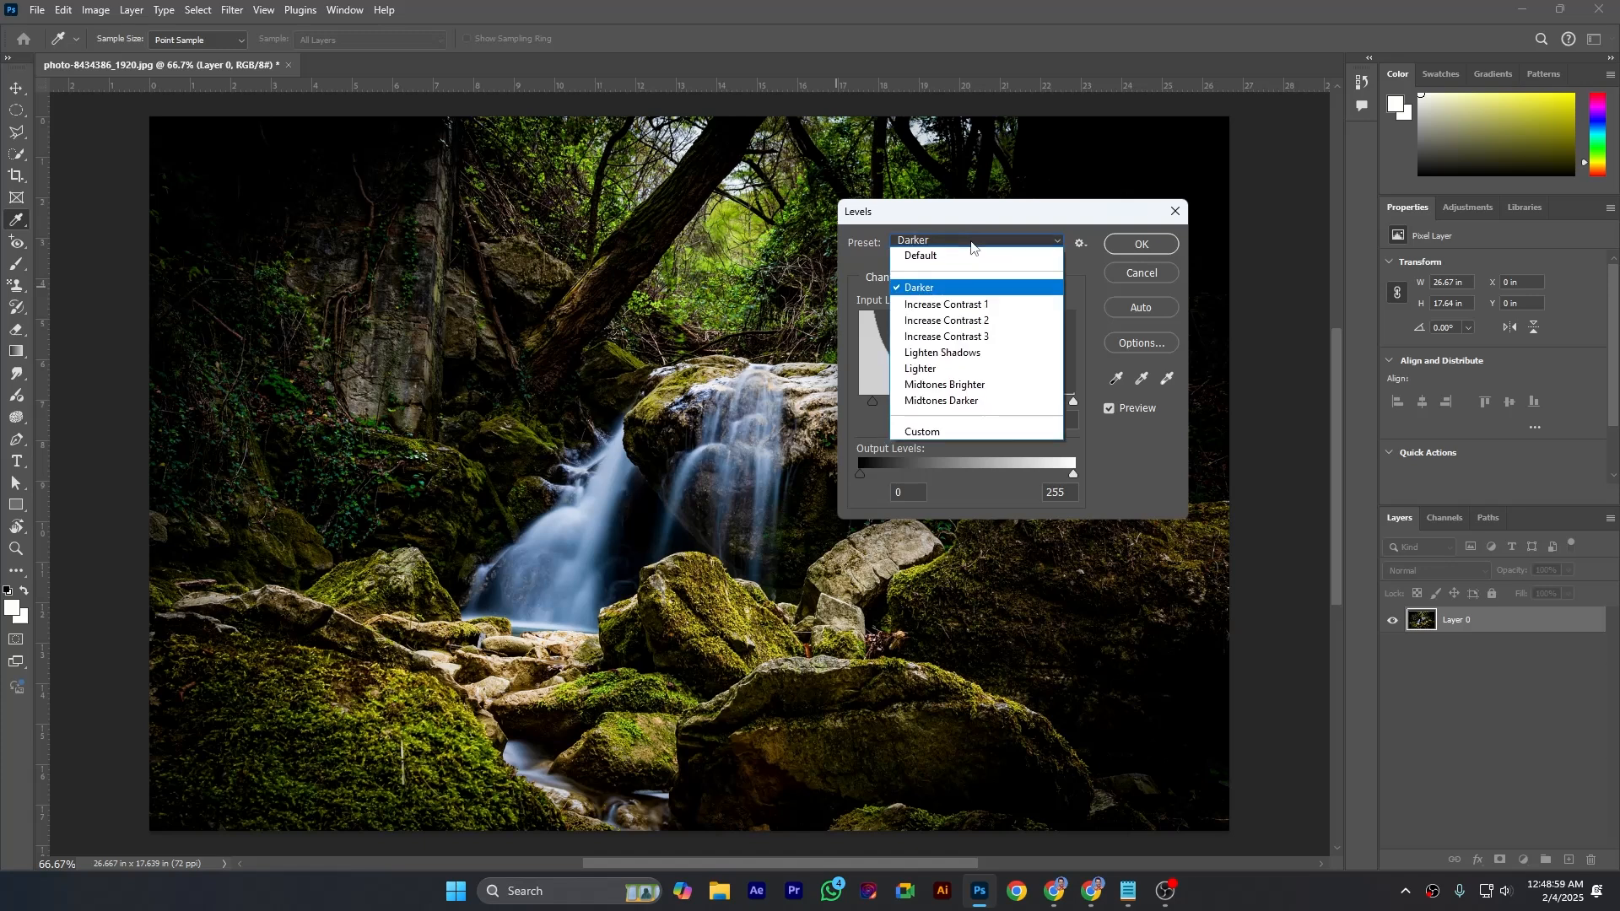
click(928, 305)
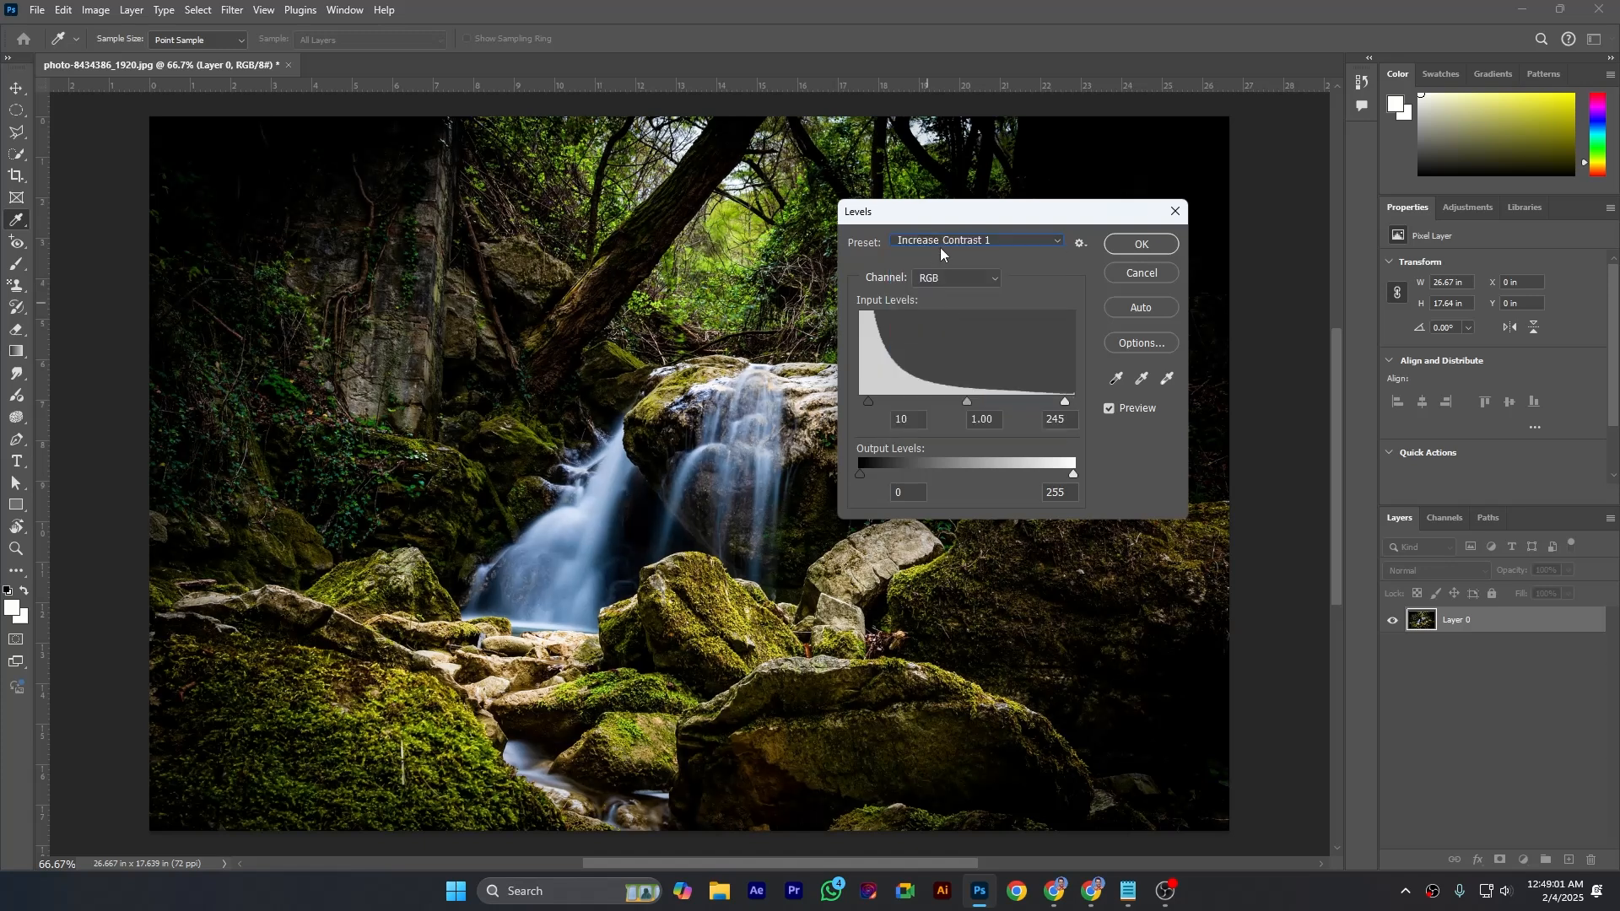
click(940, 247)
click(937, 336)
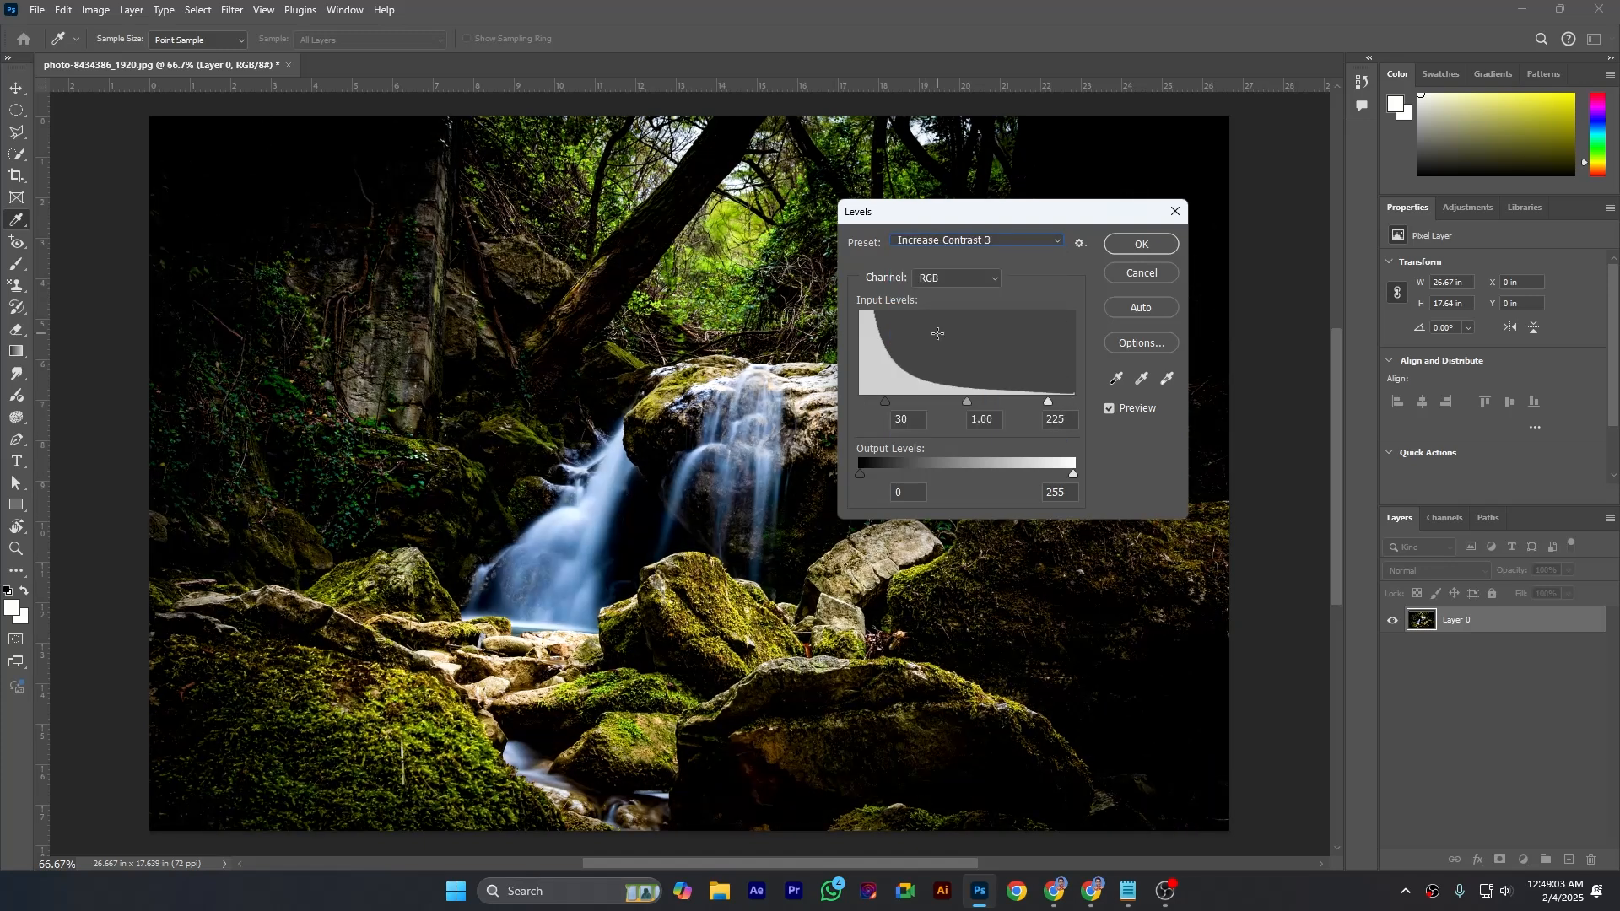
click(957, 244)
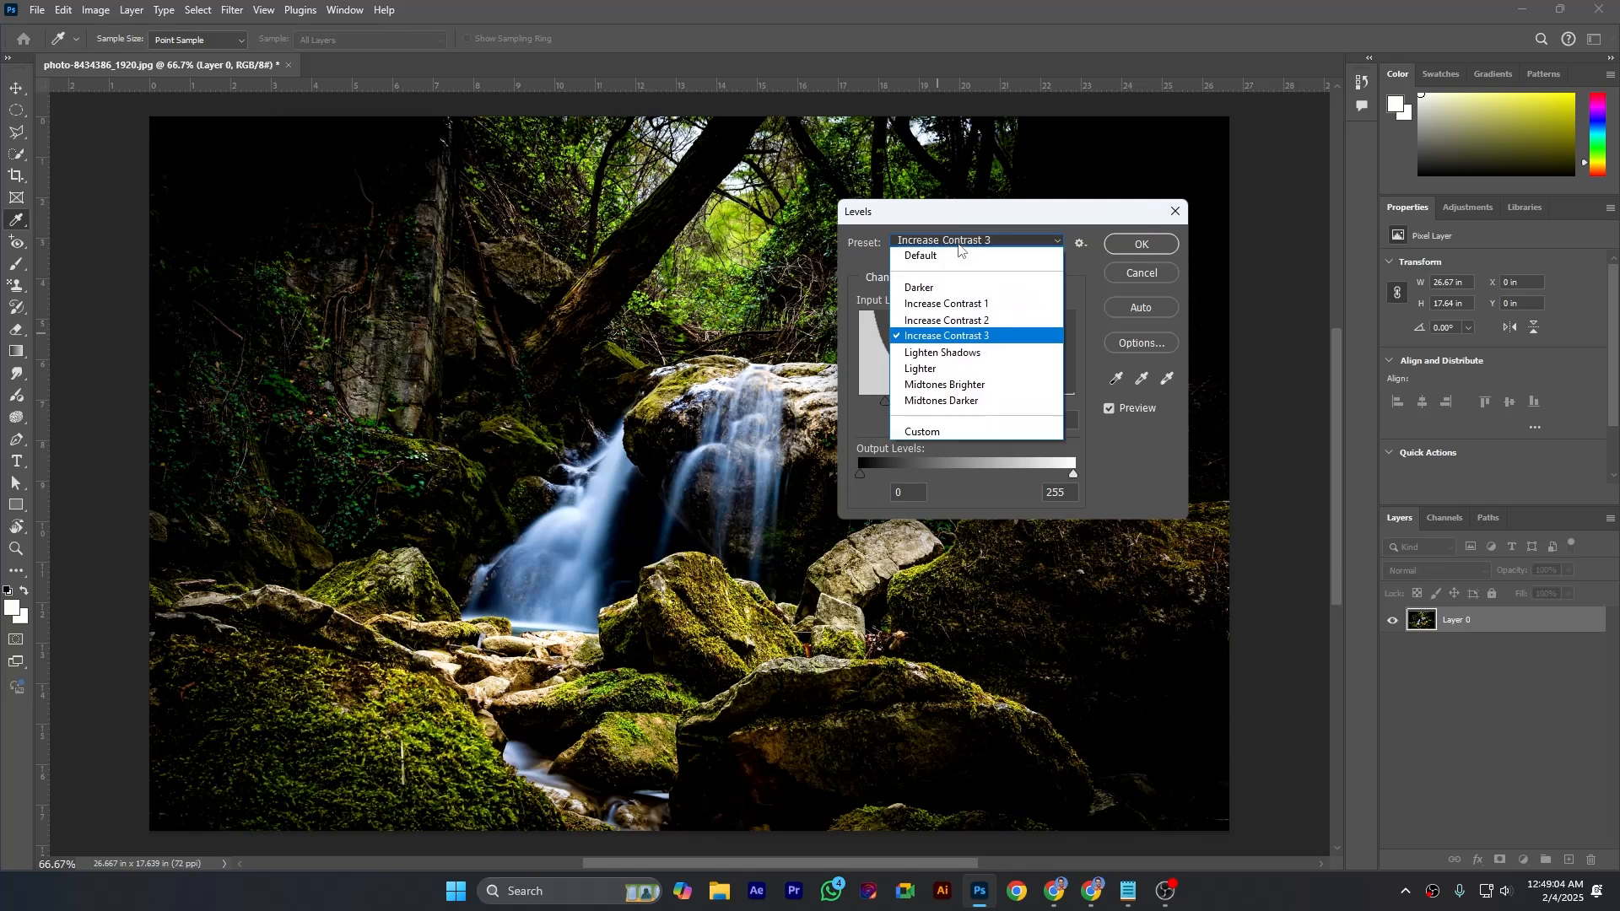
click(921, 369)
Step: Try the Midtones Darker and Midtones Brighter Levels presets, and return the preset to Default
click(944, 241)
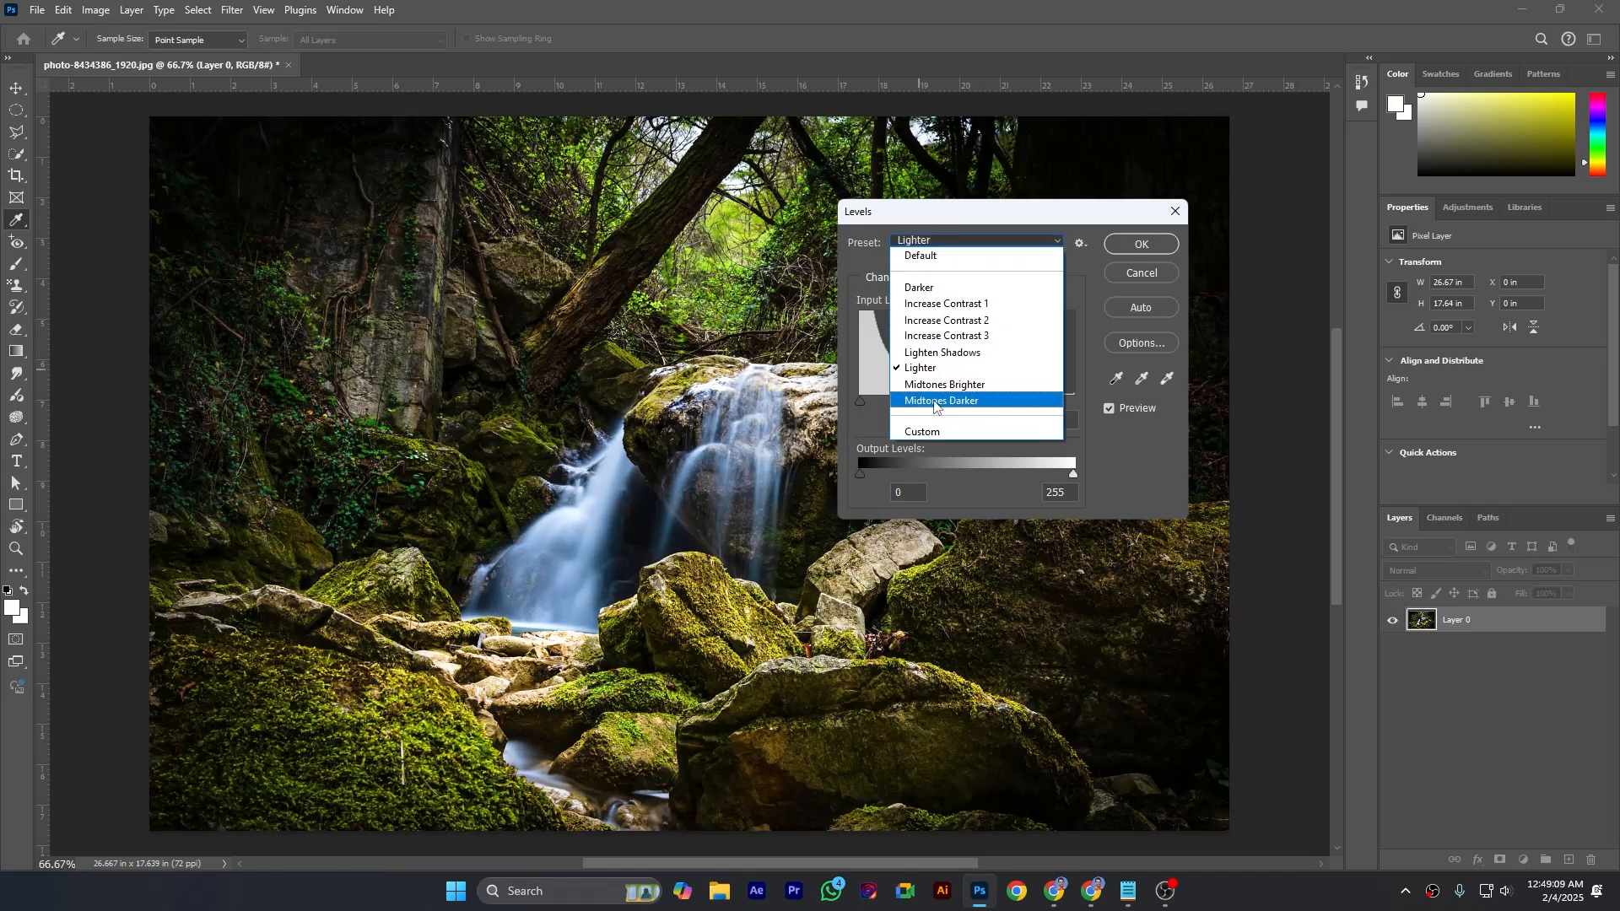
click(934, 402)
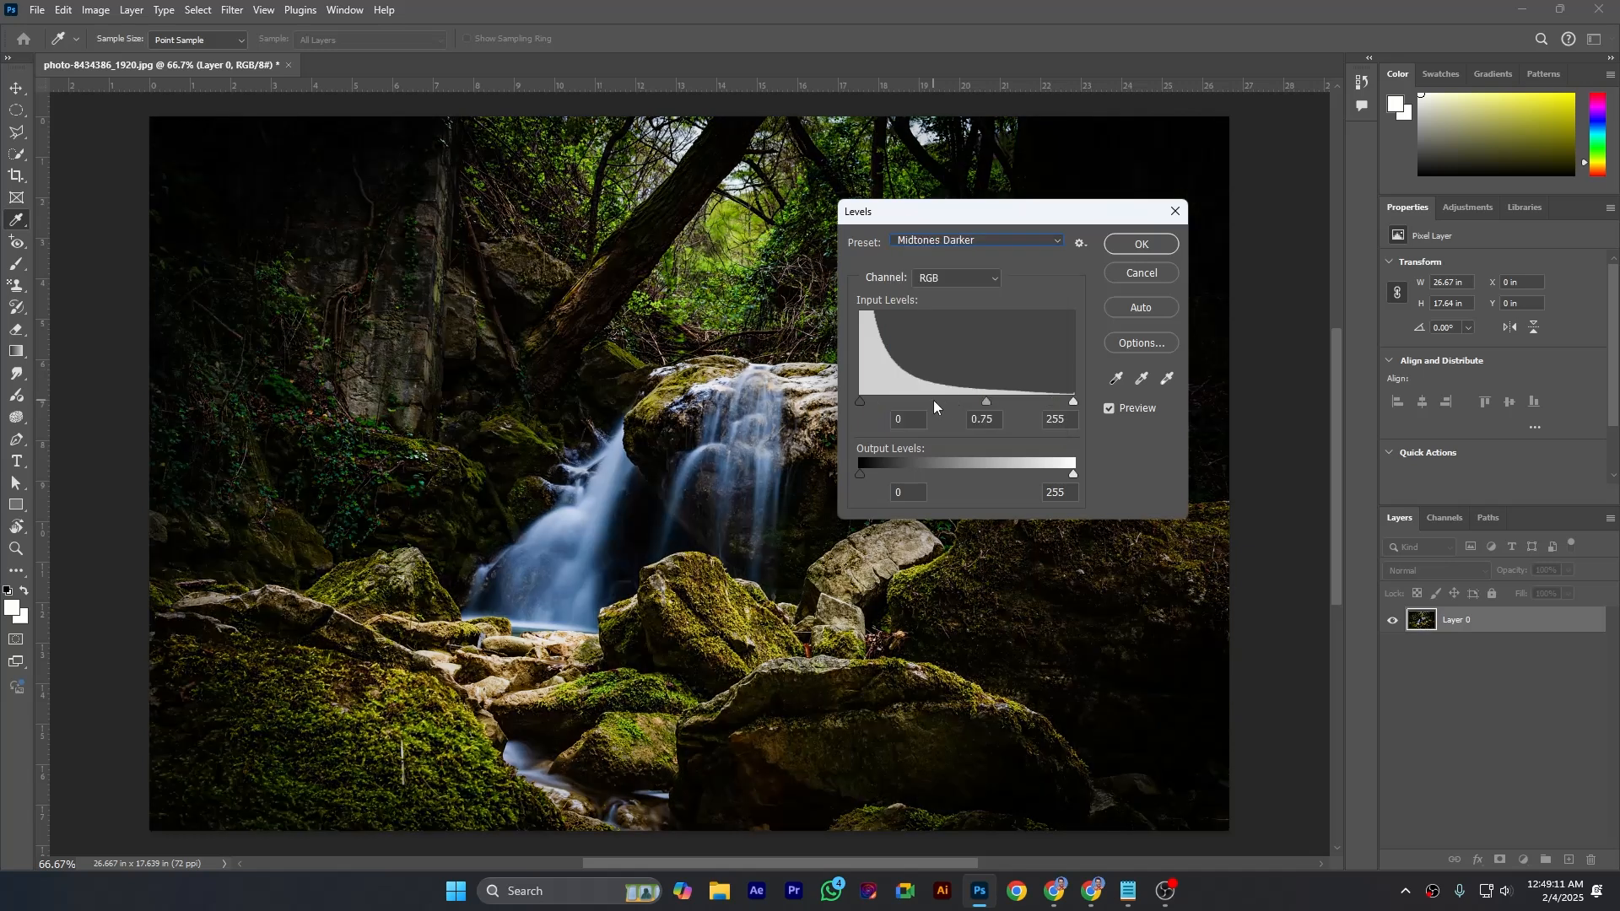
click(937, 244)
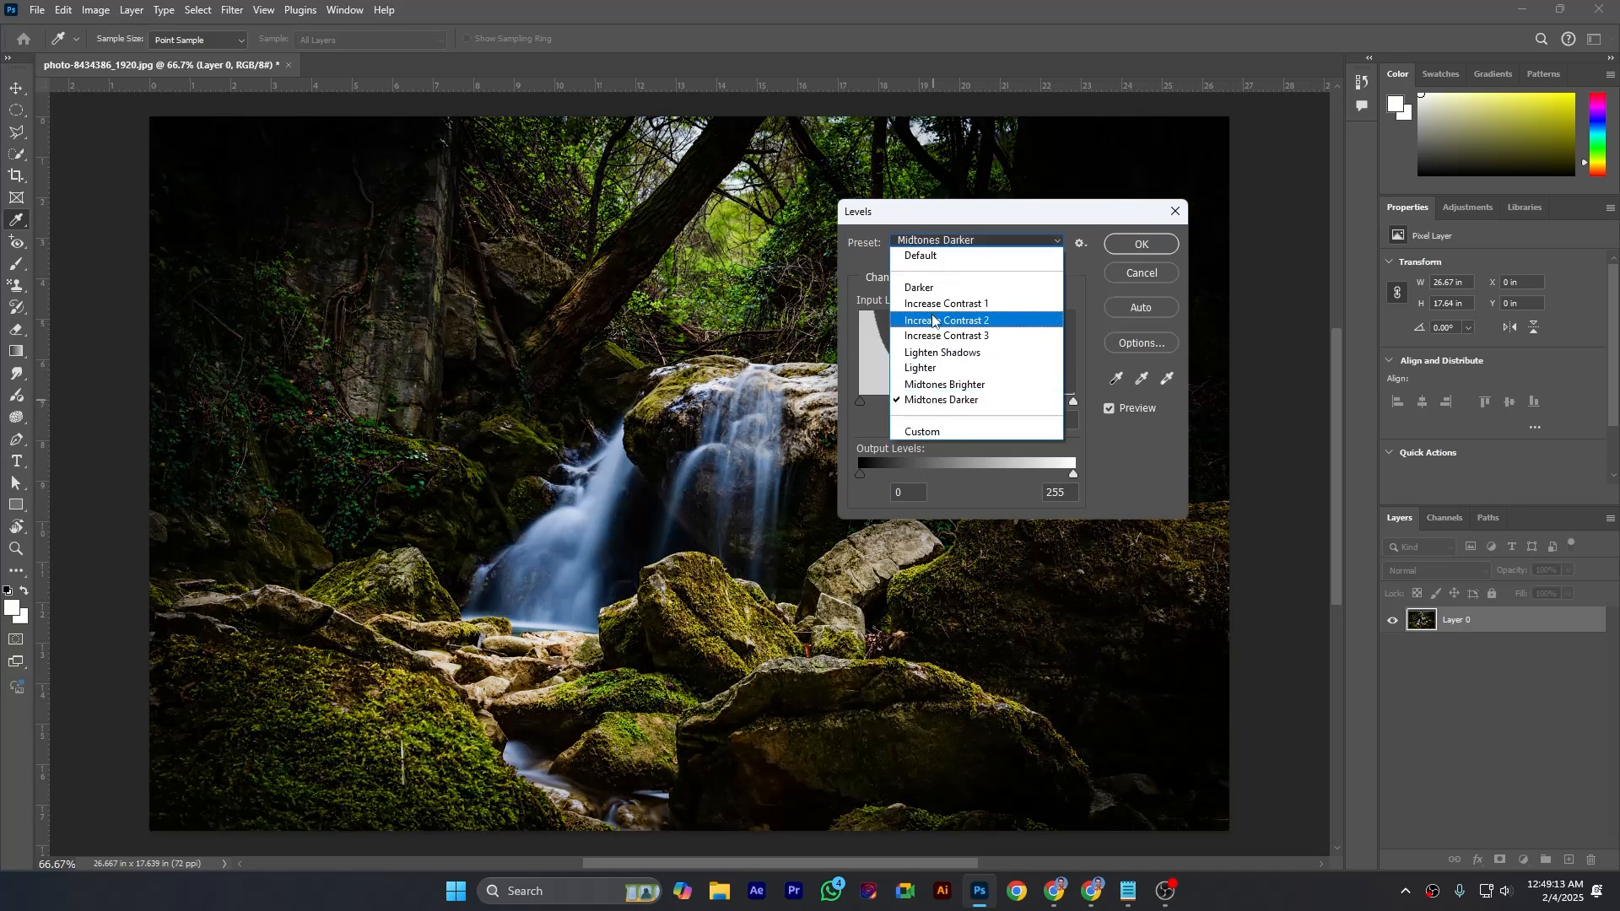
click(941, 385)
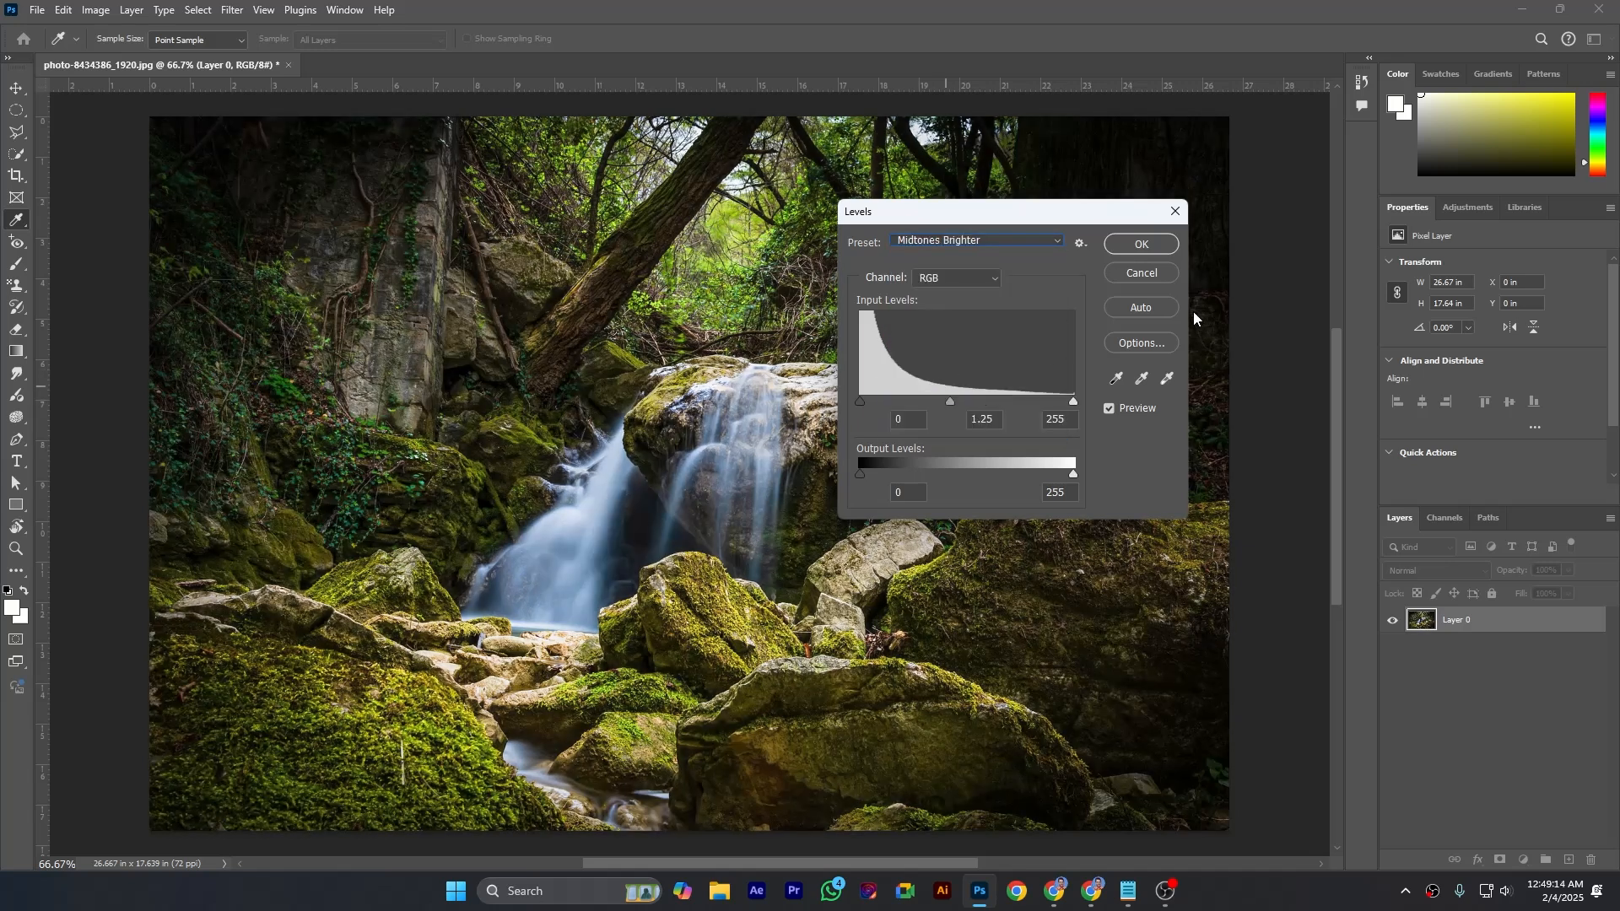
click(952, 245)
click(920, 255)
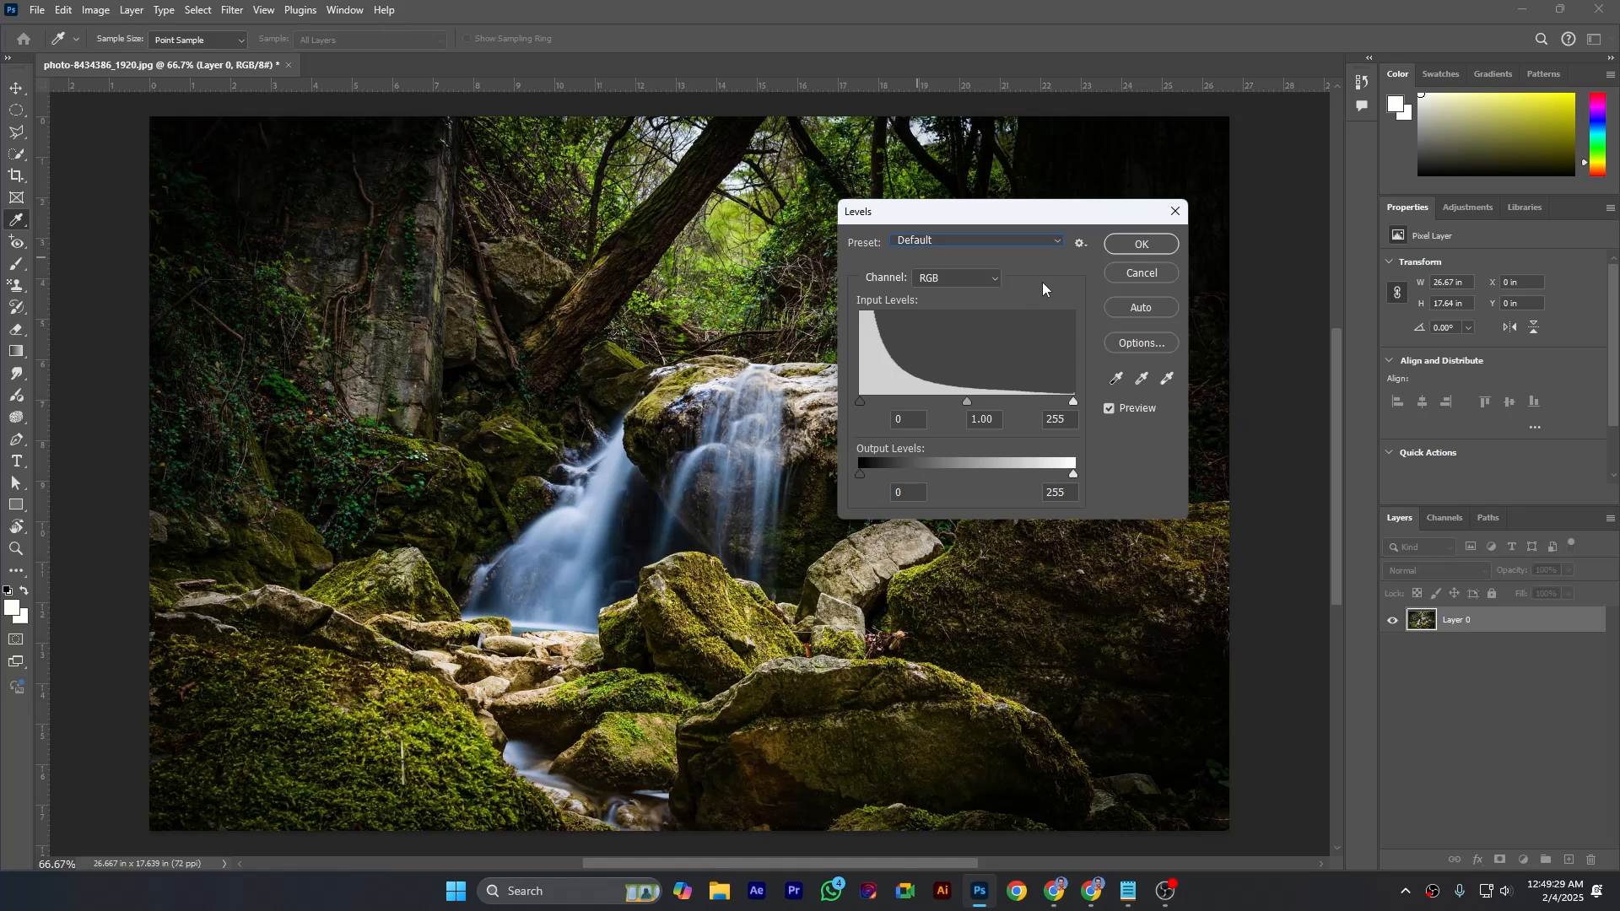
Step: Check the save and load options for Levels presets, and cancel the Levels adjustment
click(1084, 244)
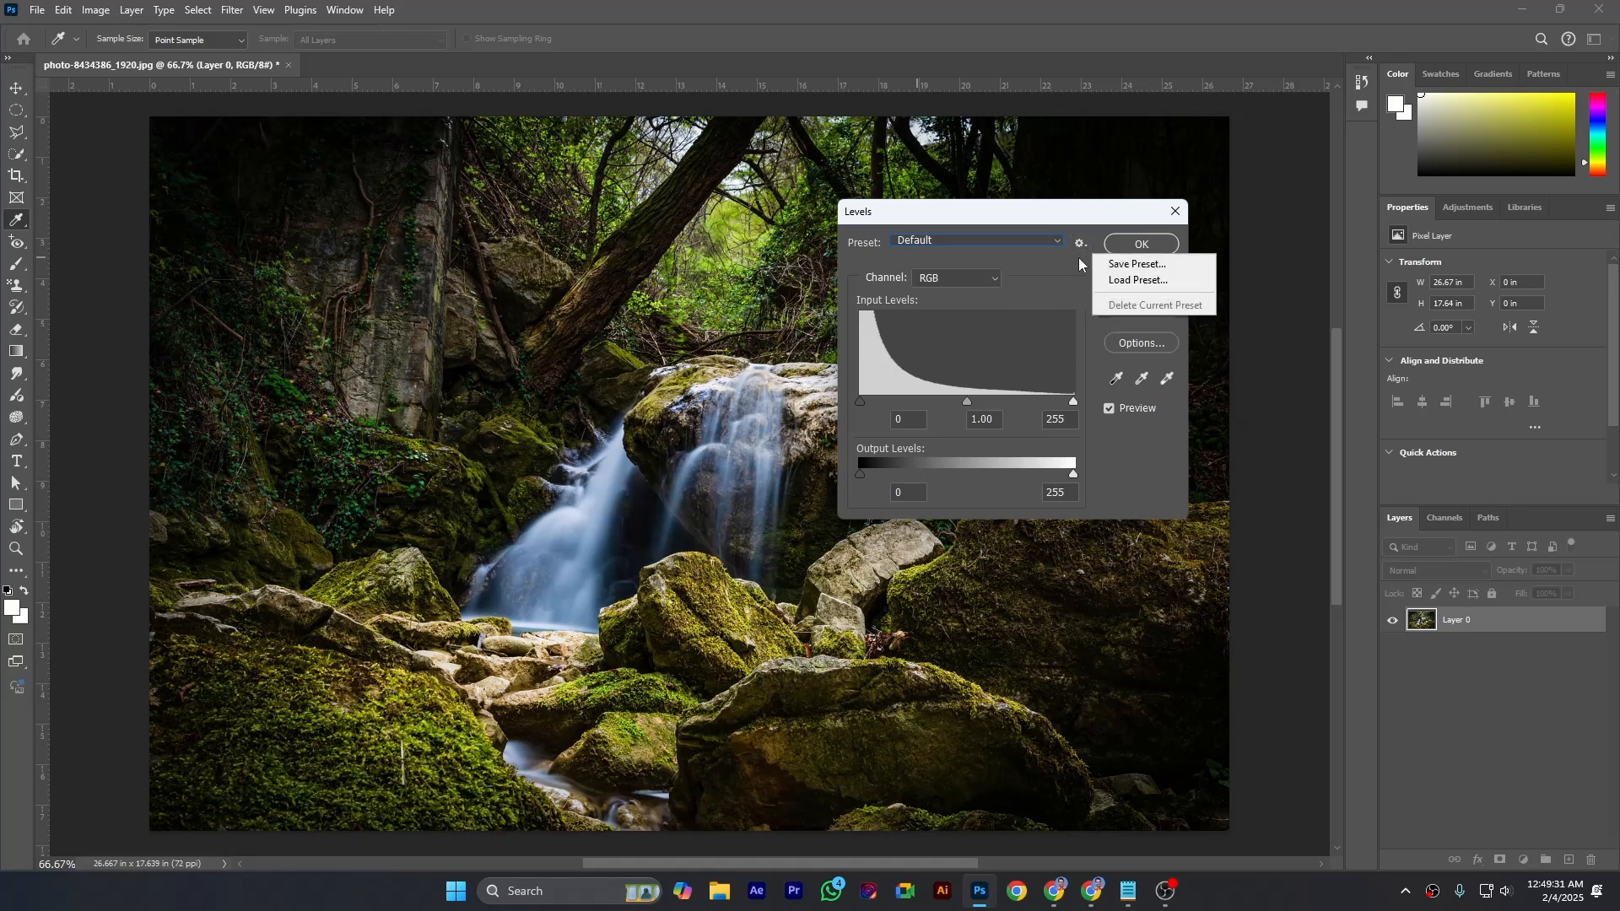
click(1078, 257)
click(1080, 246)
click(1051, 250)
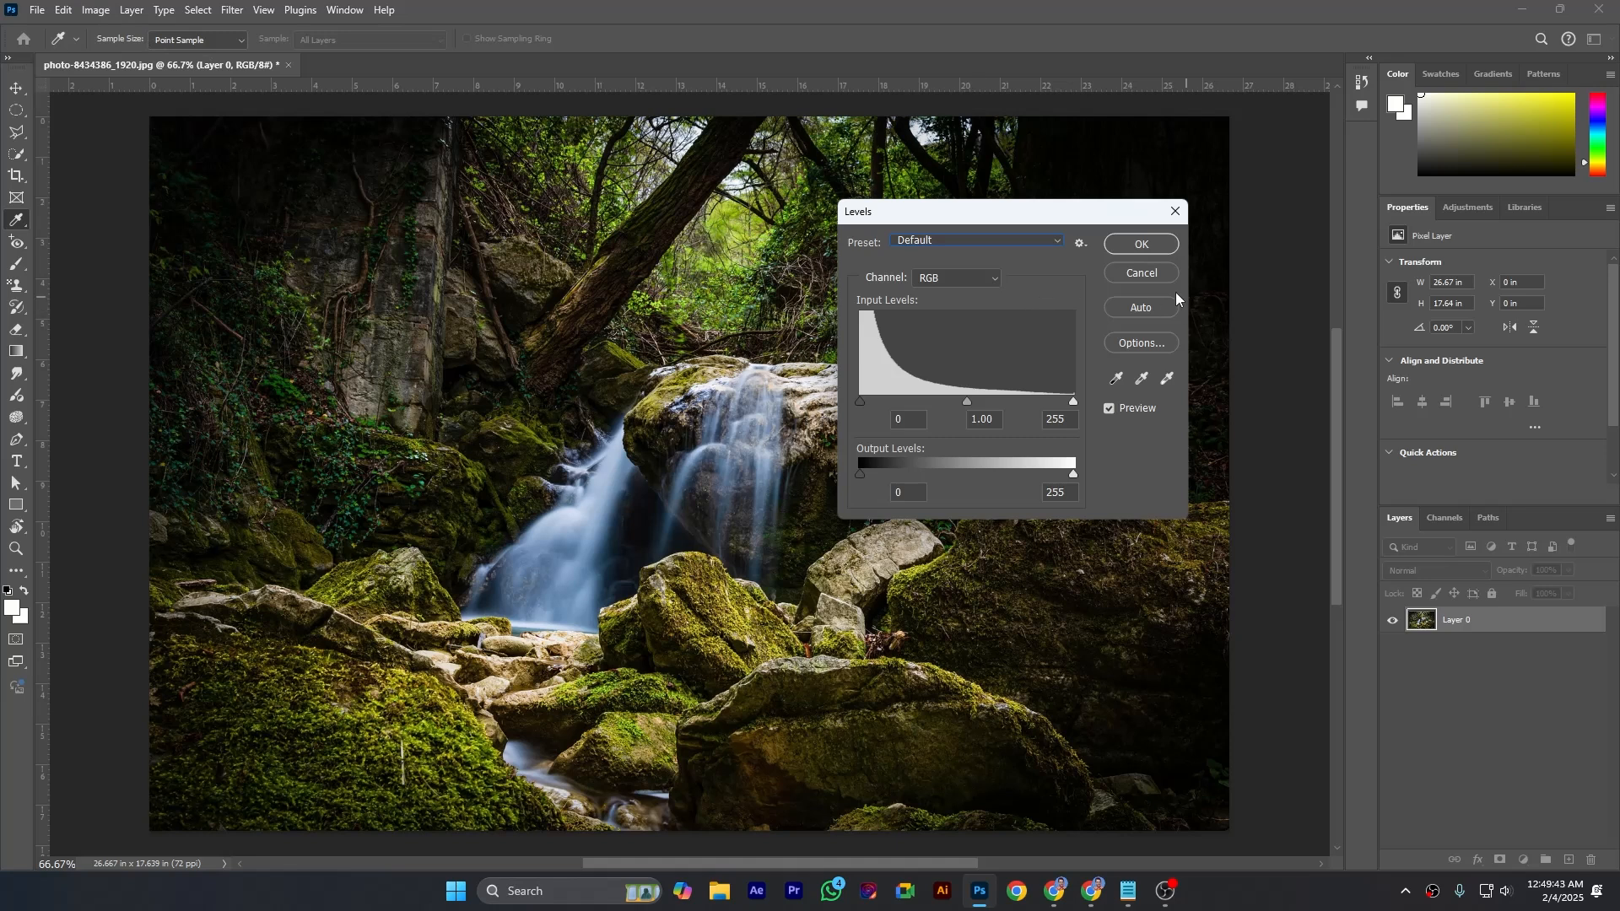
click(1150, 274)
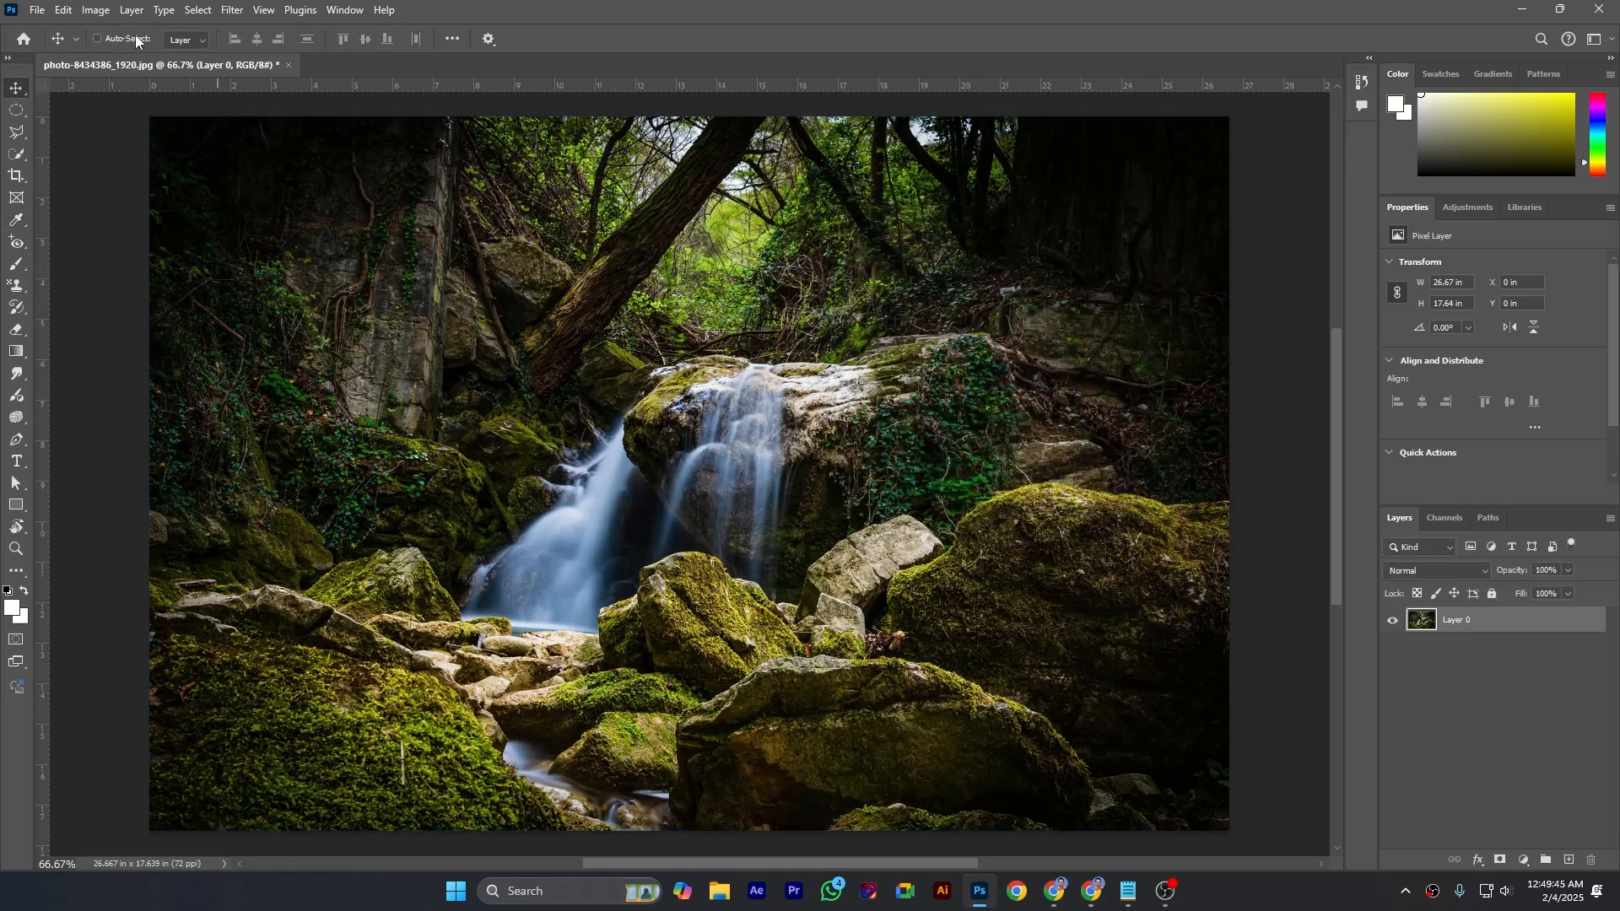
Step: Add a Levels adjustment layer with default settings above Layer 0
click(132, 12)
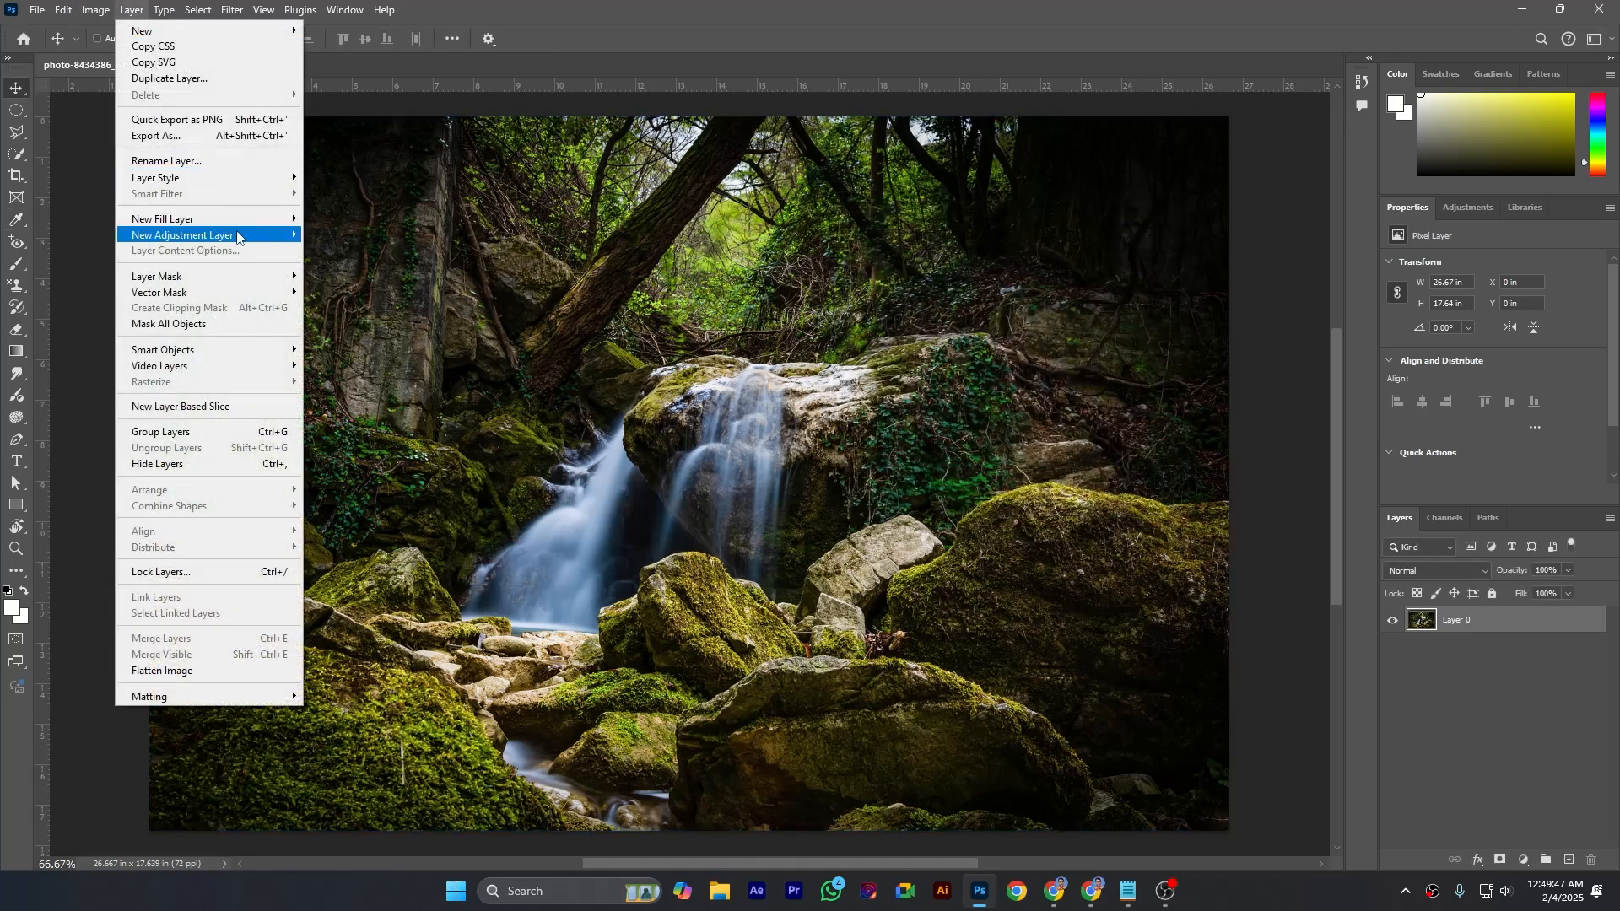
mouse_move(241, 236)
click(369, 256)
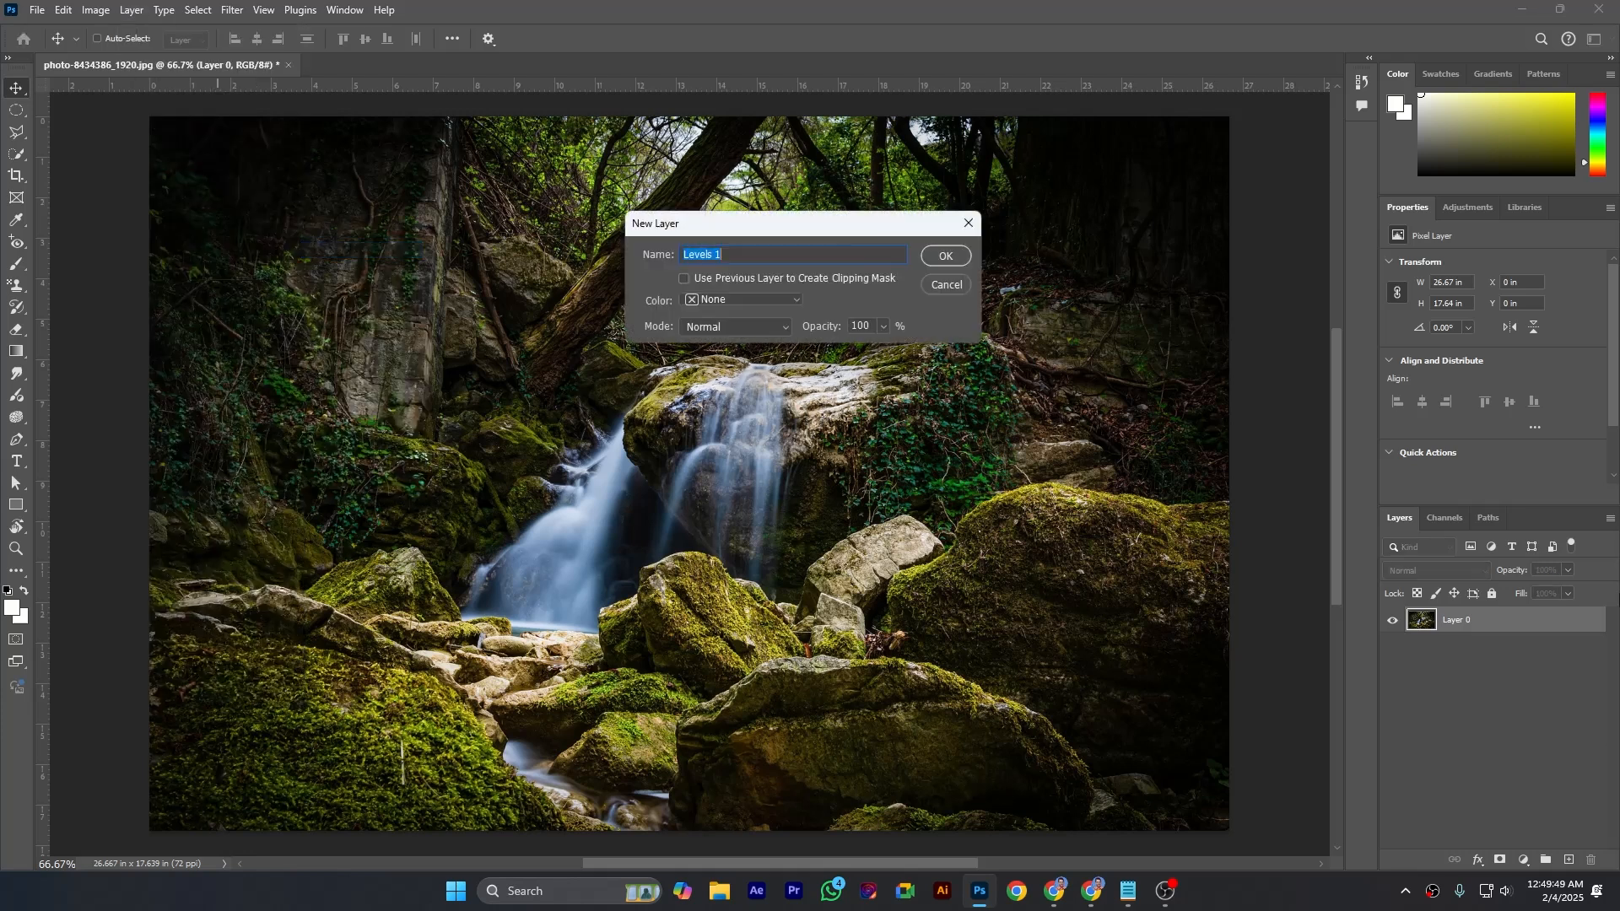
click(946, 256)
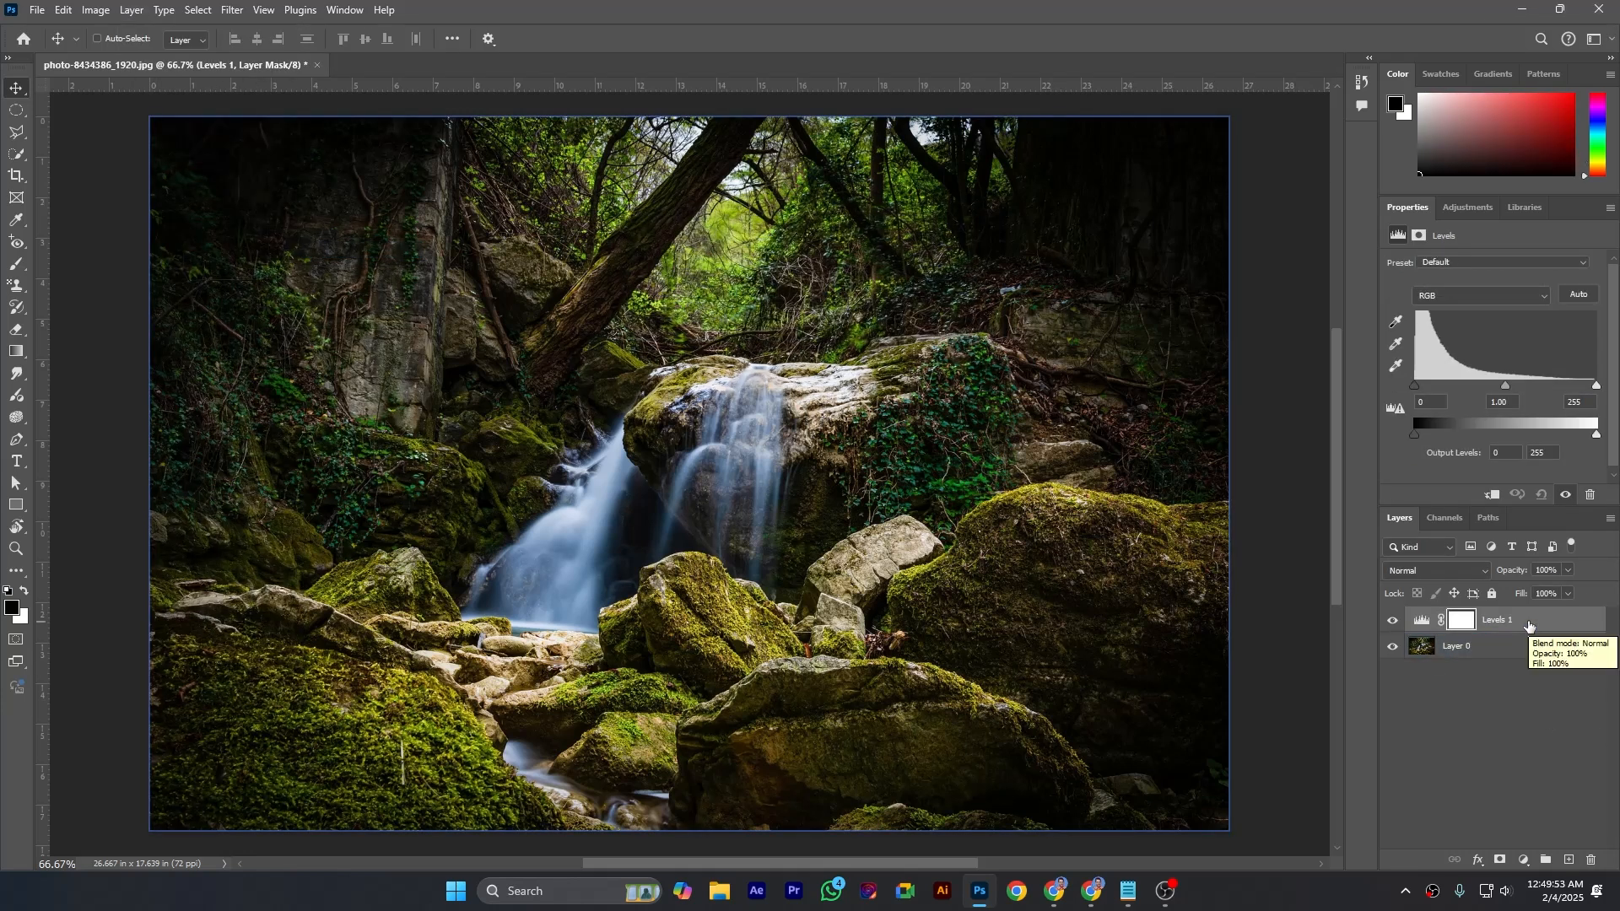
click(1523, 857)
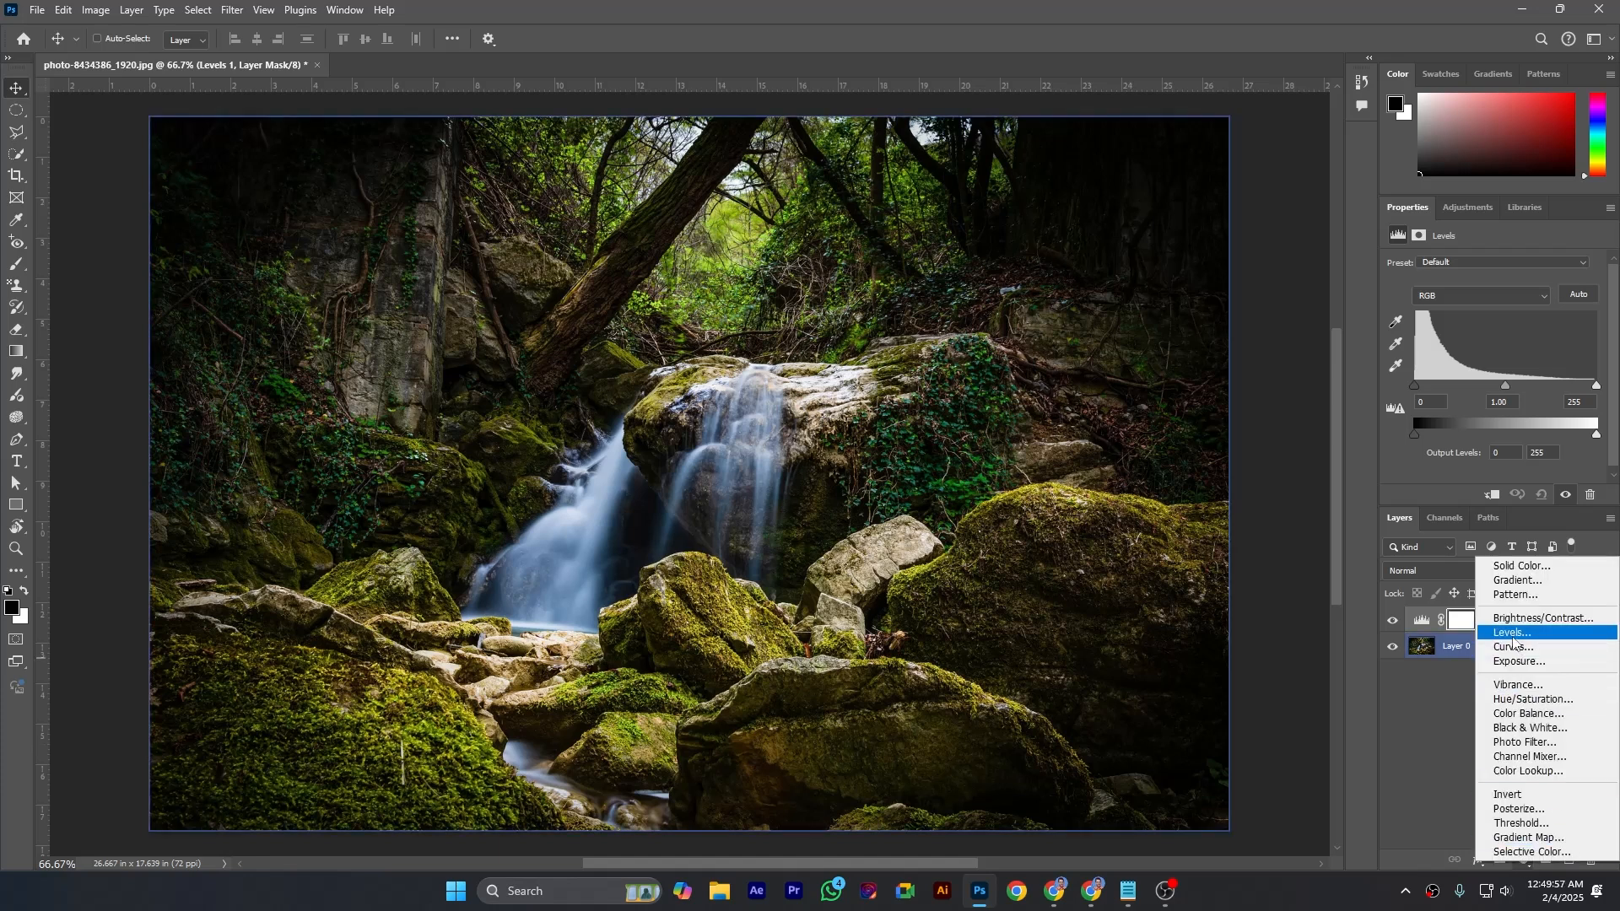
key(Escape)
Step: Set the gray point of the Levels adjustment layer by sampling the stone wall beside the tree trunk
click(1423, 620)
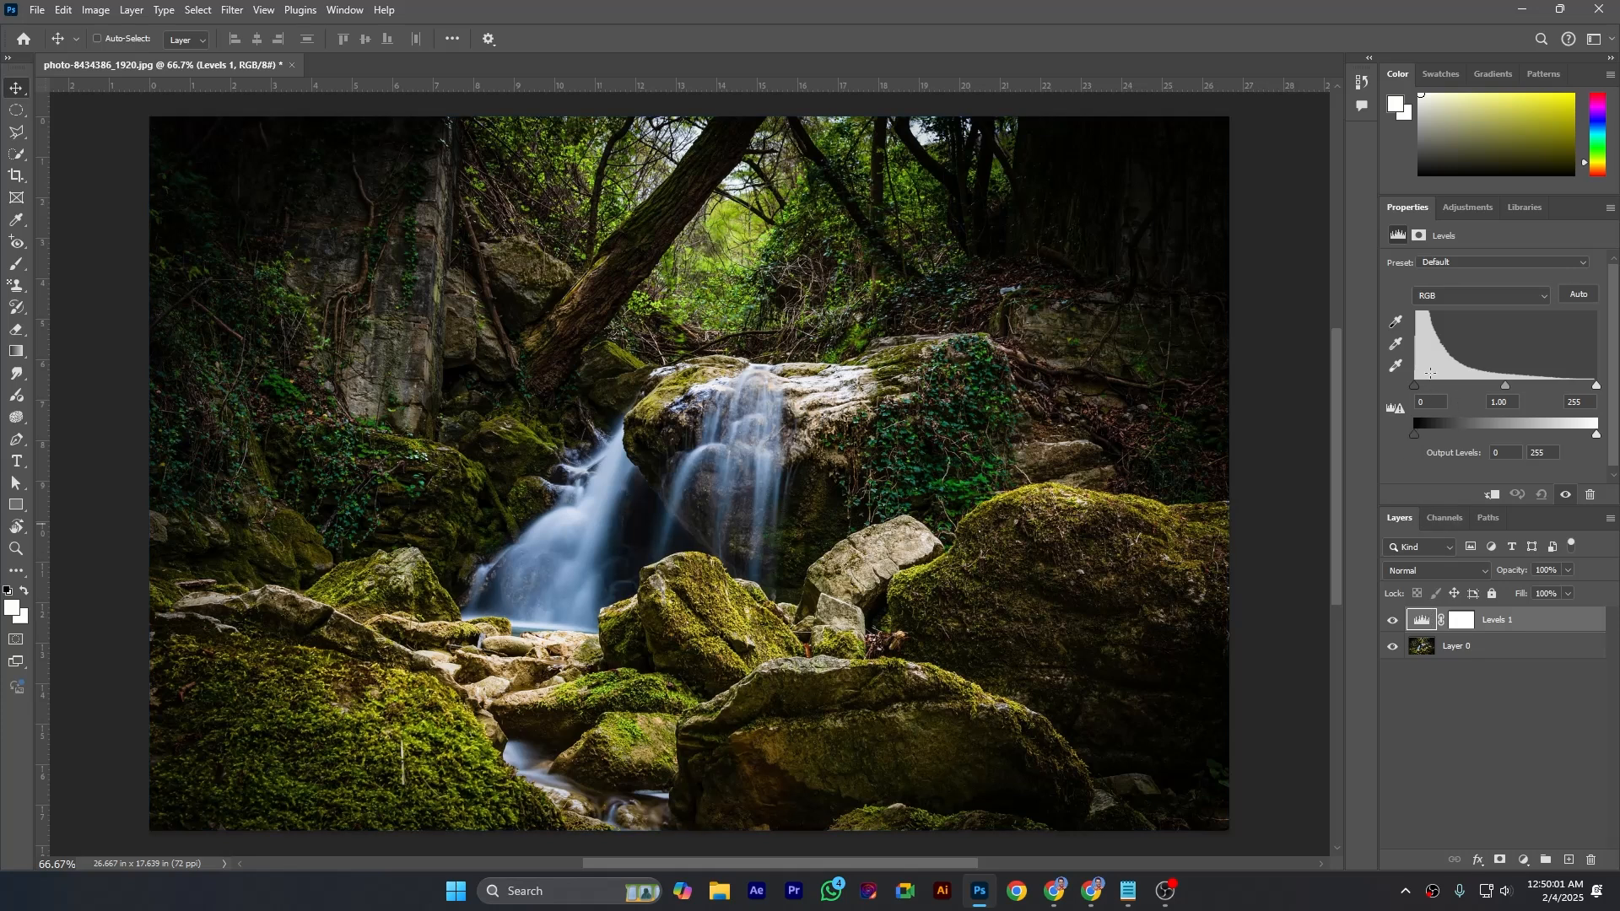
click(1396, 343)
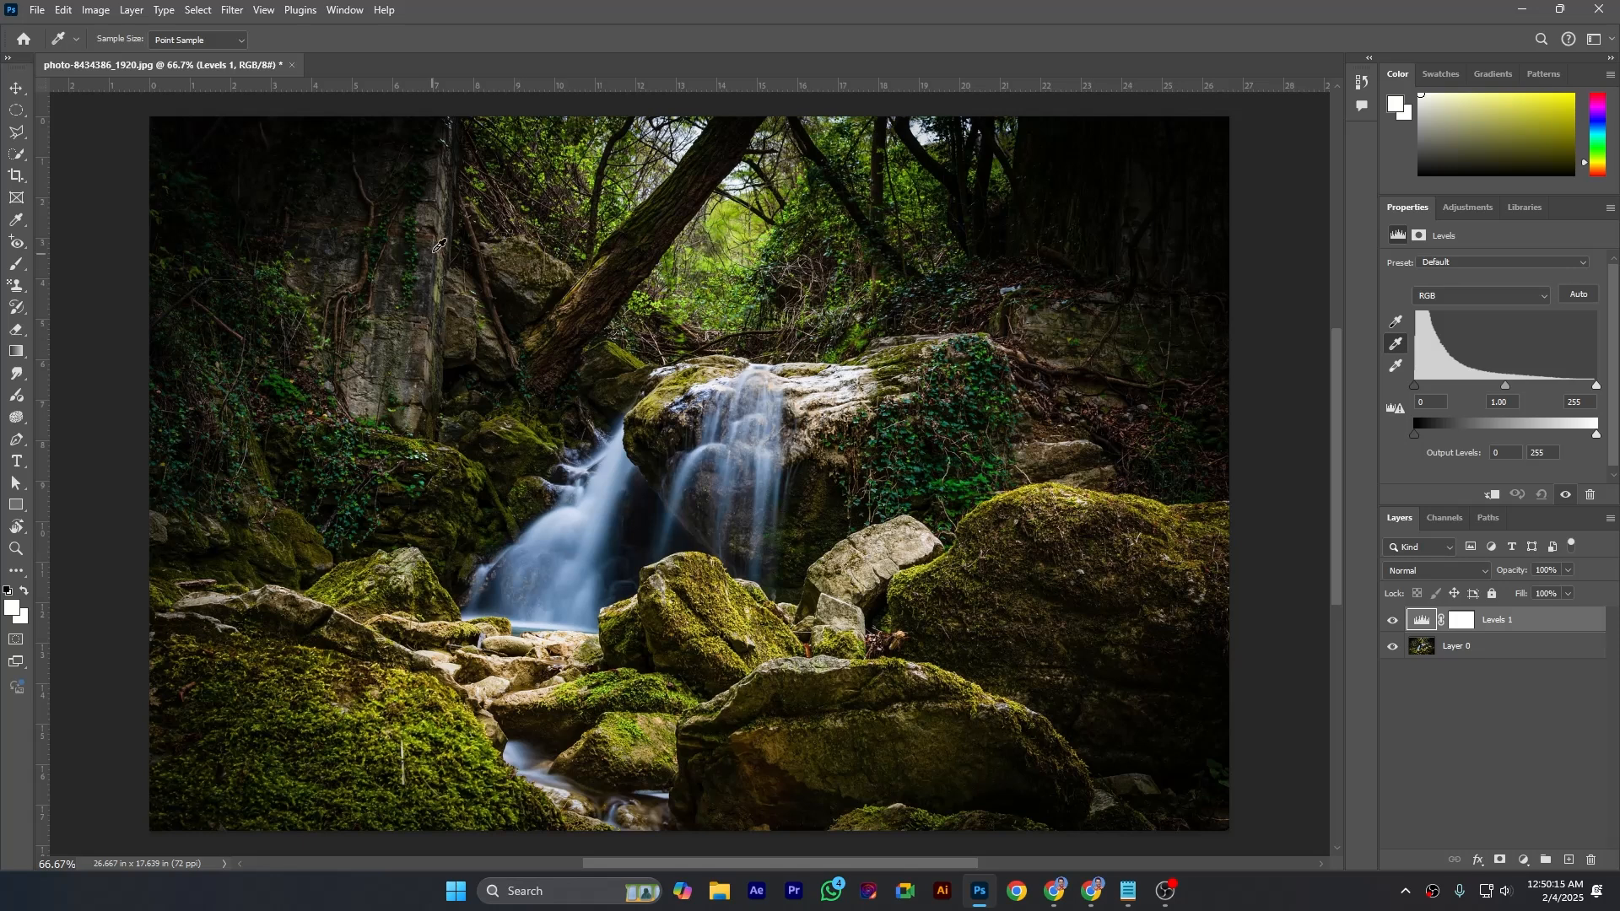
click(380, 386)
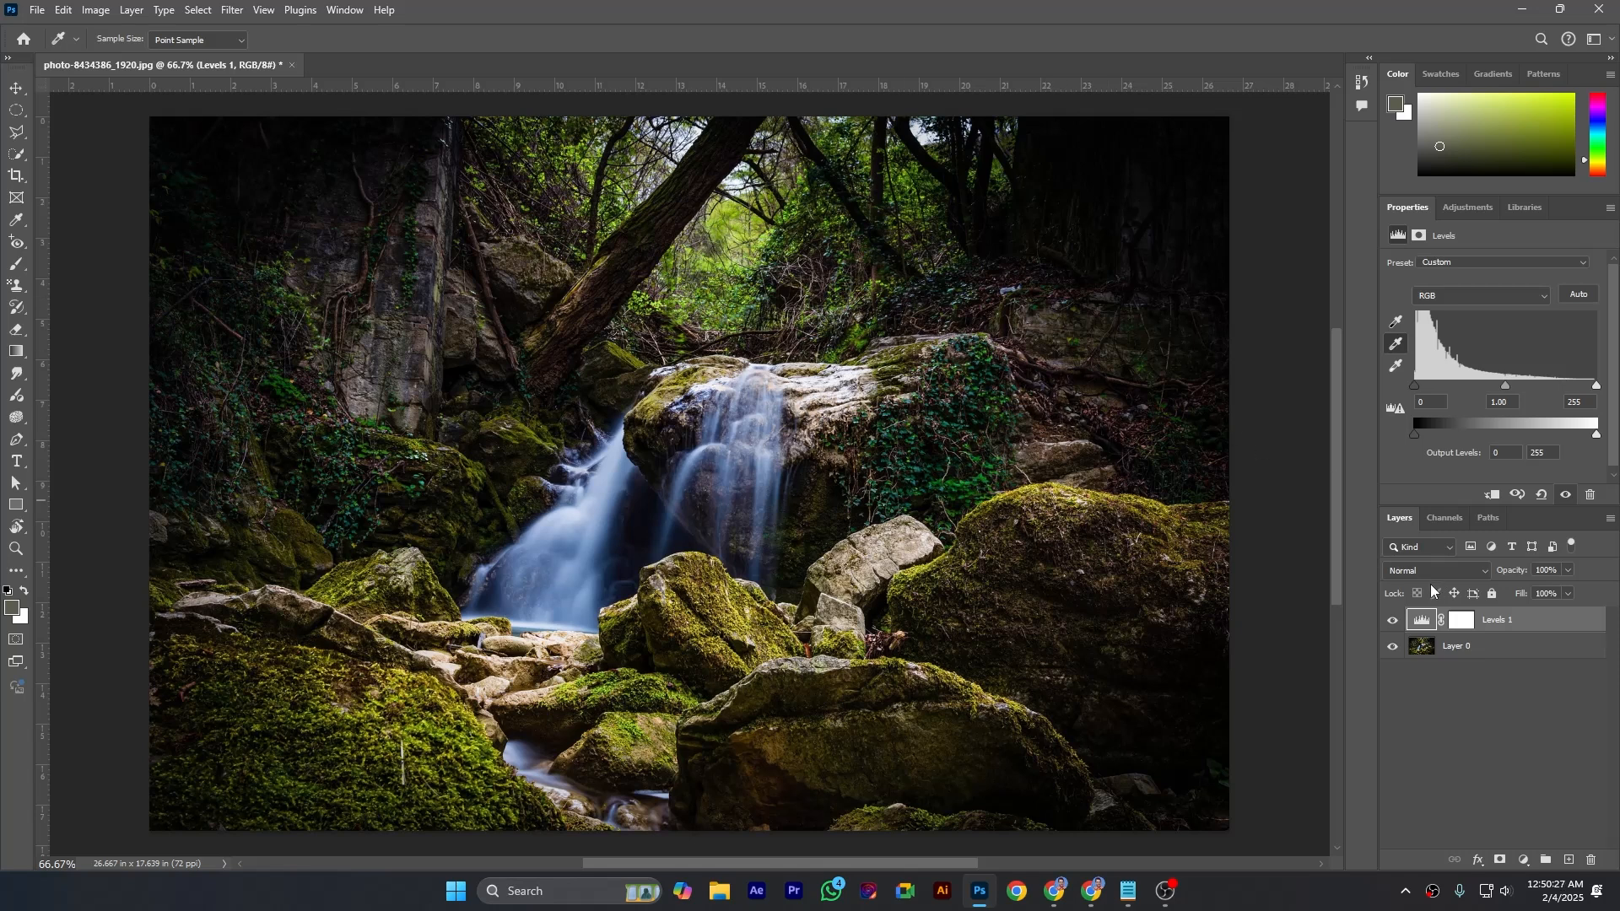
Step: Set the black point of the Levels adjustment layer by sampling the darkest area near the photo's upper-left corner, checking shadow clipping
click(1396, 322)
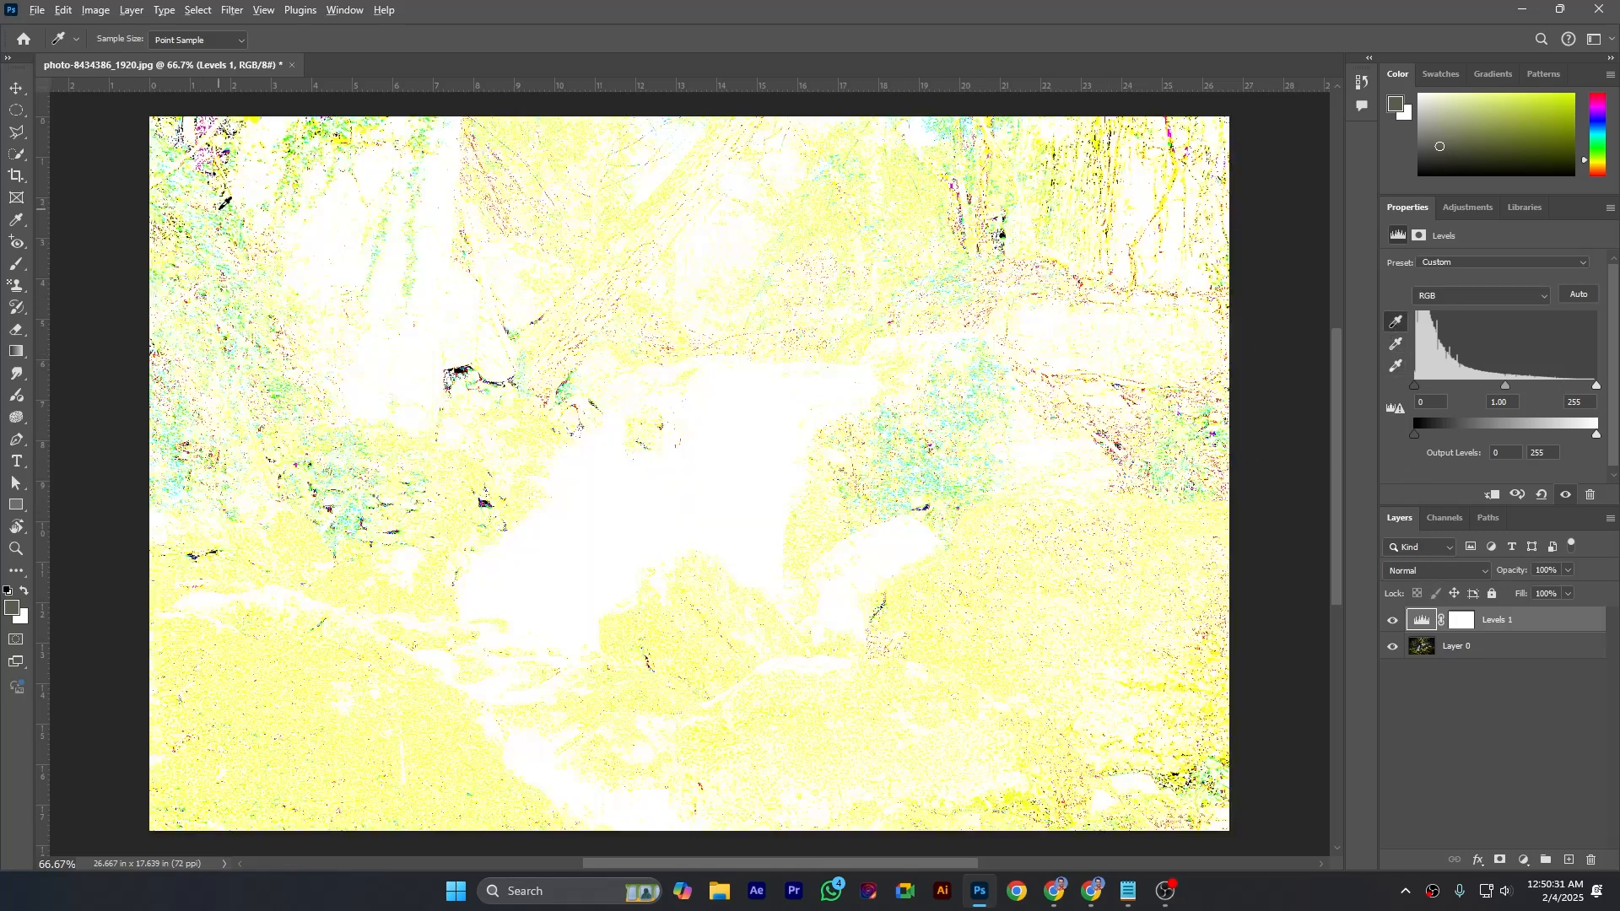
click(212, 209)
key(ctrl+z)
key(ctrl+shift+z)
key(ctrl+z)
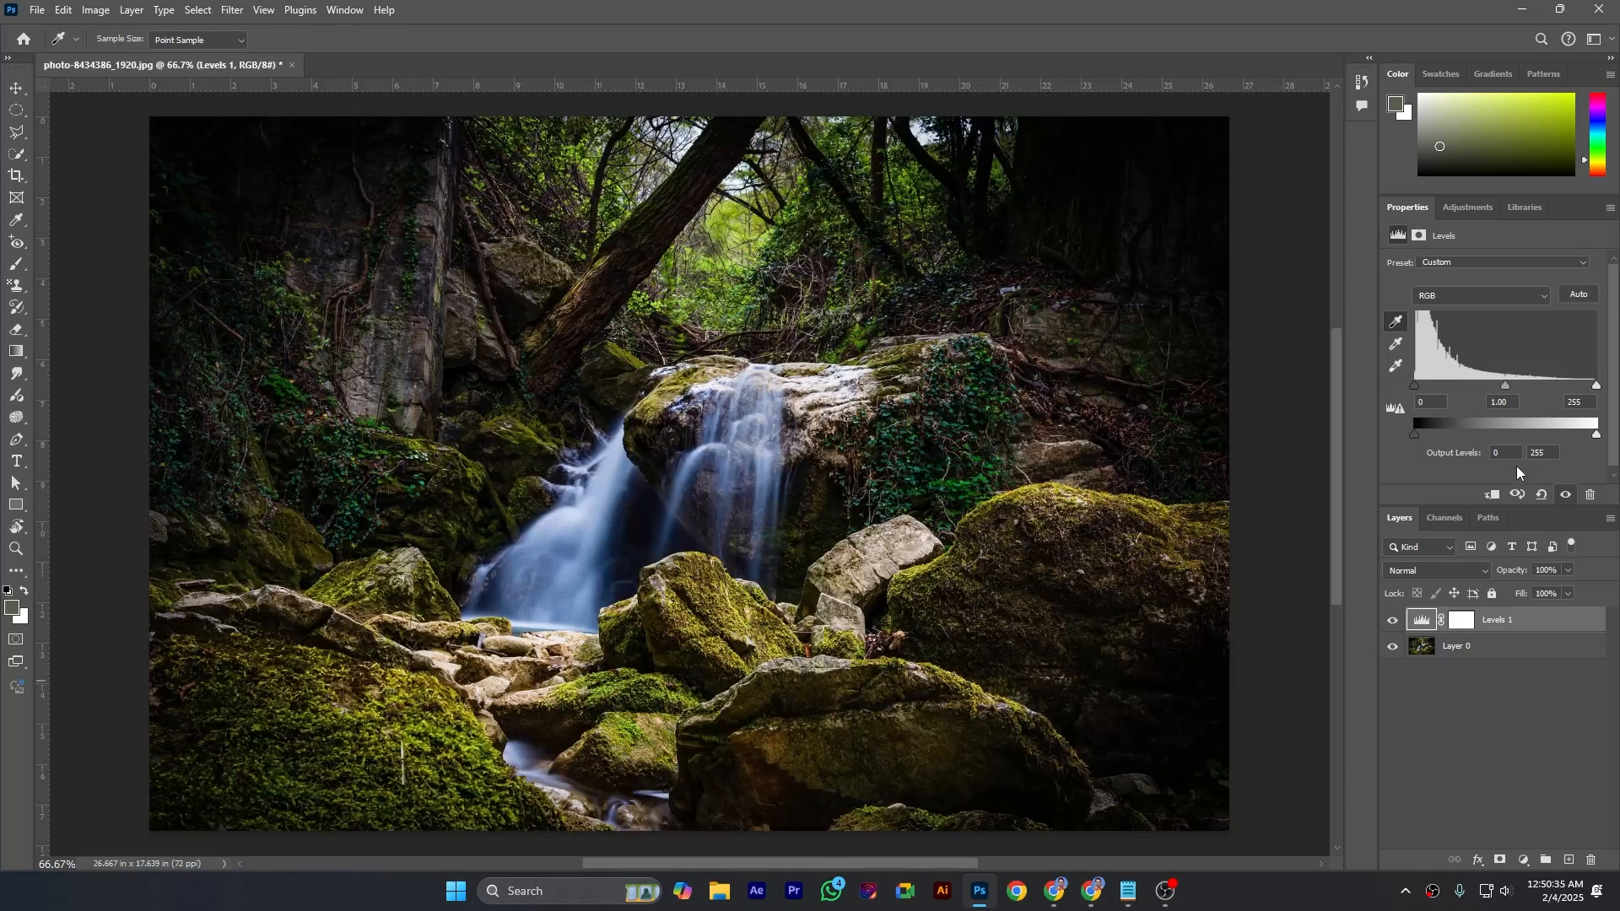
drag(1413, 387, 1320, 406)
click(206, 144)
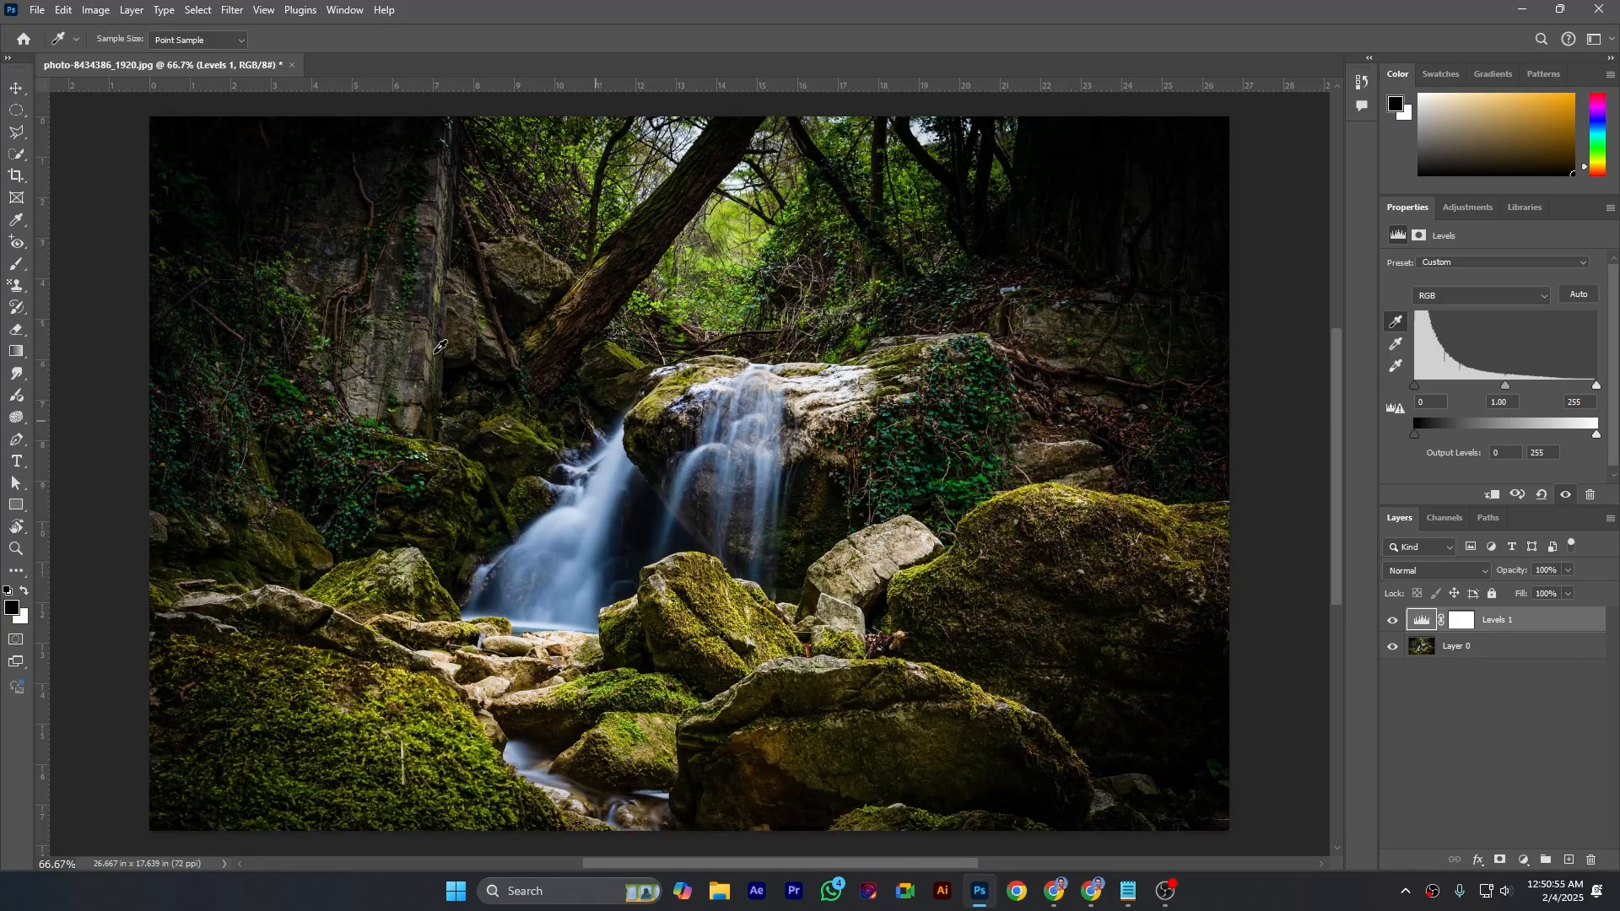
Step: Set the white point of the Levels adjustment layer by sampling the bright sky between the trees, keeping the highlight input at 255
click(1397, 368)
mouse_move(1597, 390)
mouse_down()
mouse_move(1511, 397)
mouse_move(1589, 413)
mouse_up()
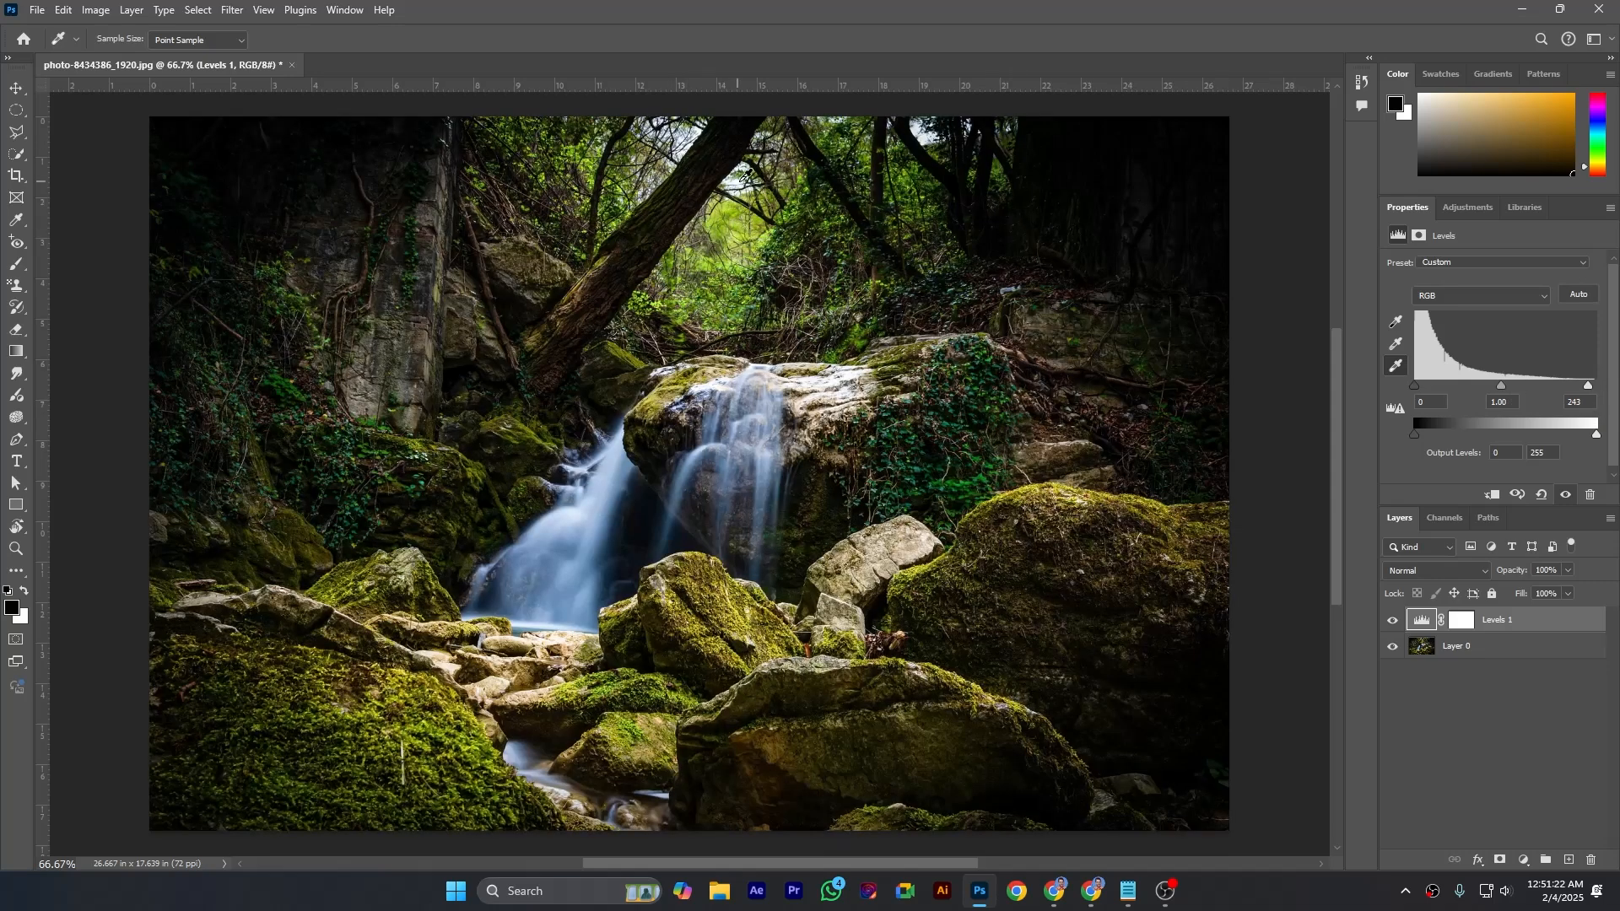
drag(1588, 386, 1597, 385)
click(743, 174)
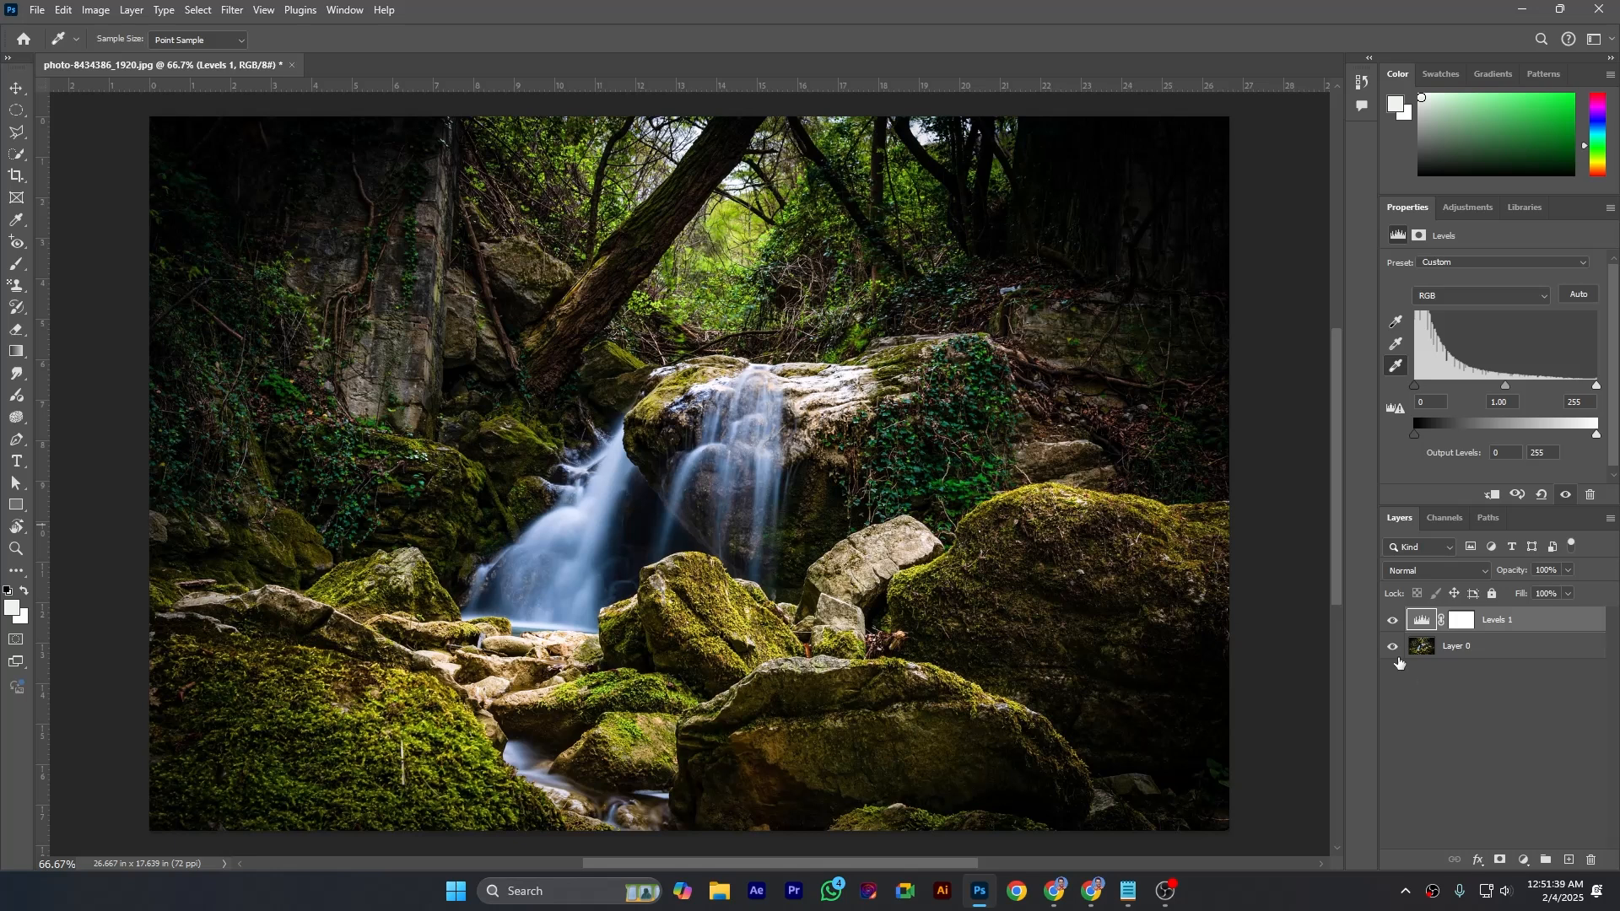
Step: Clip the Levels adjustment layer to Layer 0 and release the clipping mask again
click(1491, 498)
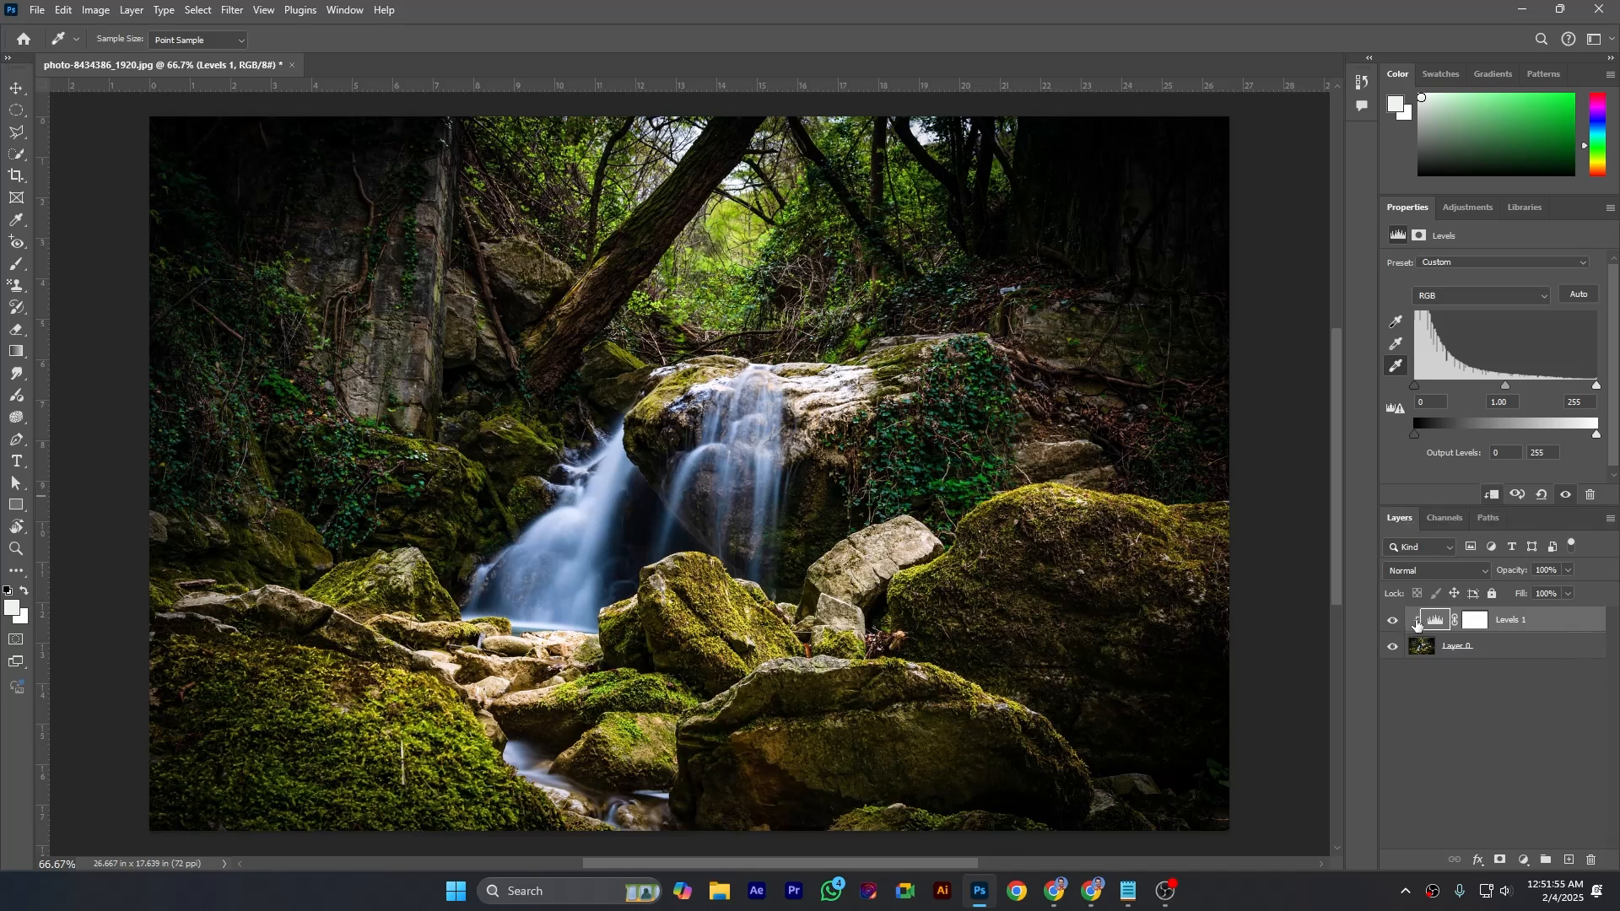
right_click(1555, 622)
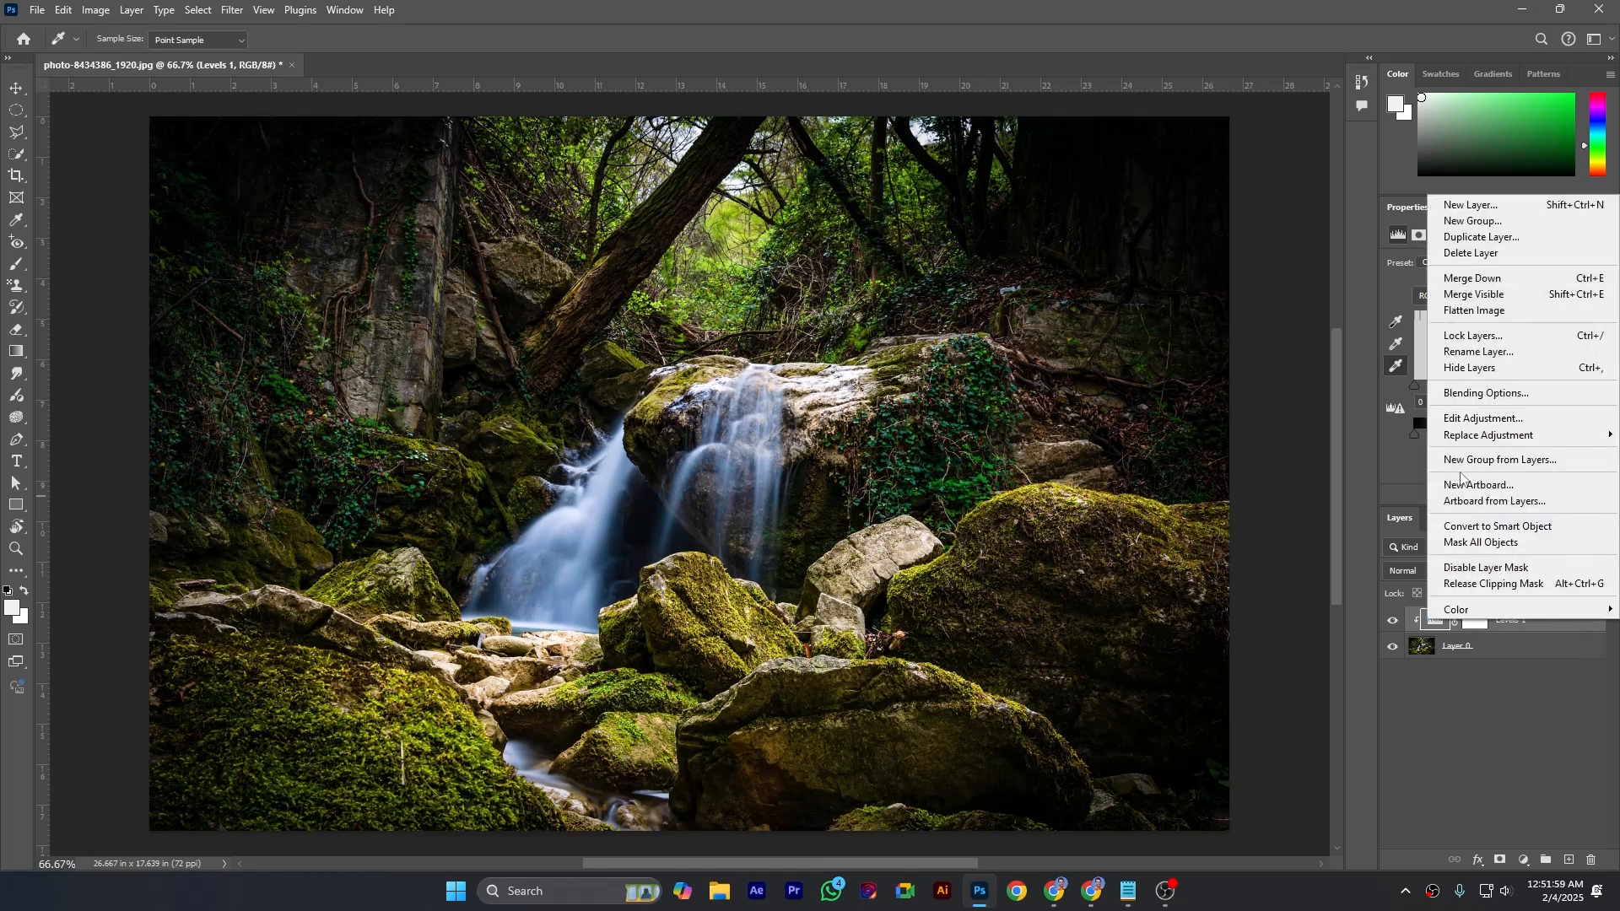
click(1536, 629)
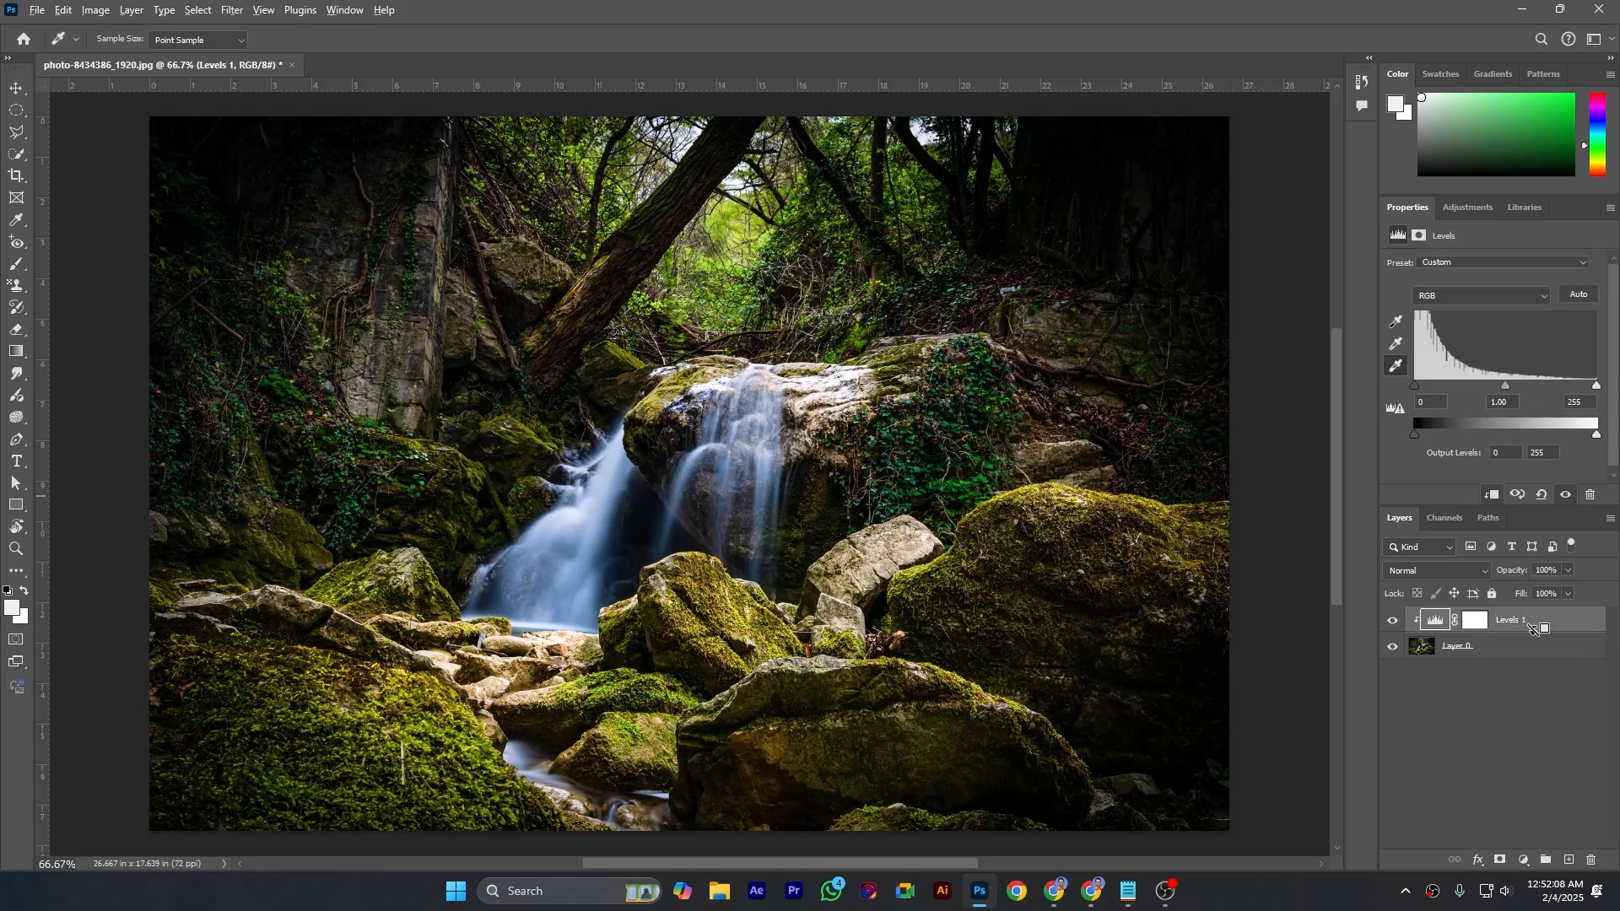
alt+click(1536, 629)
key(v)
click(1534, 639)
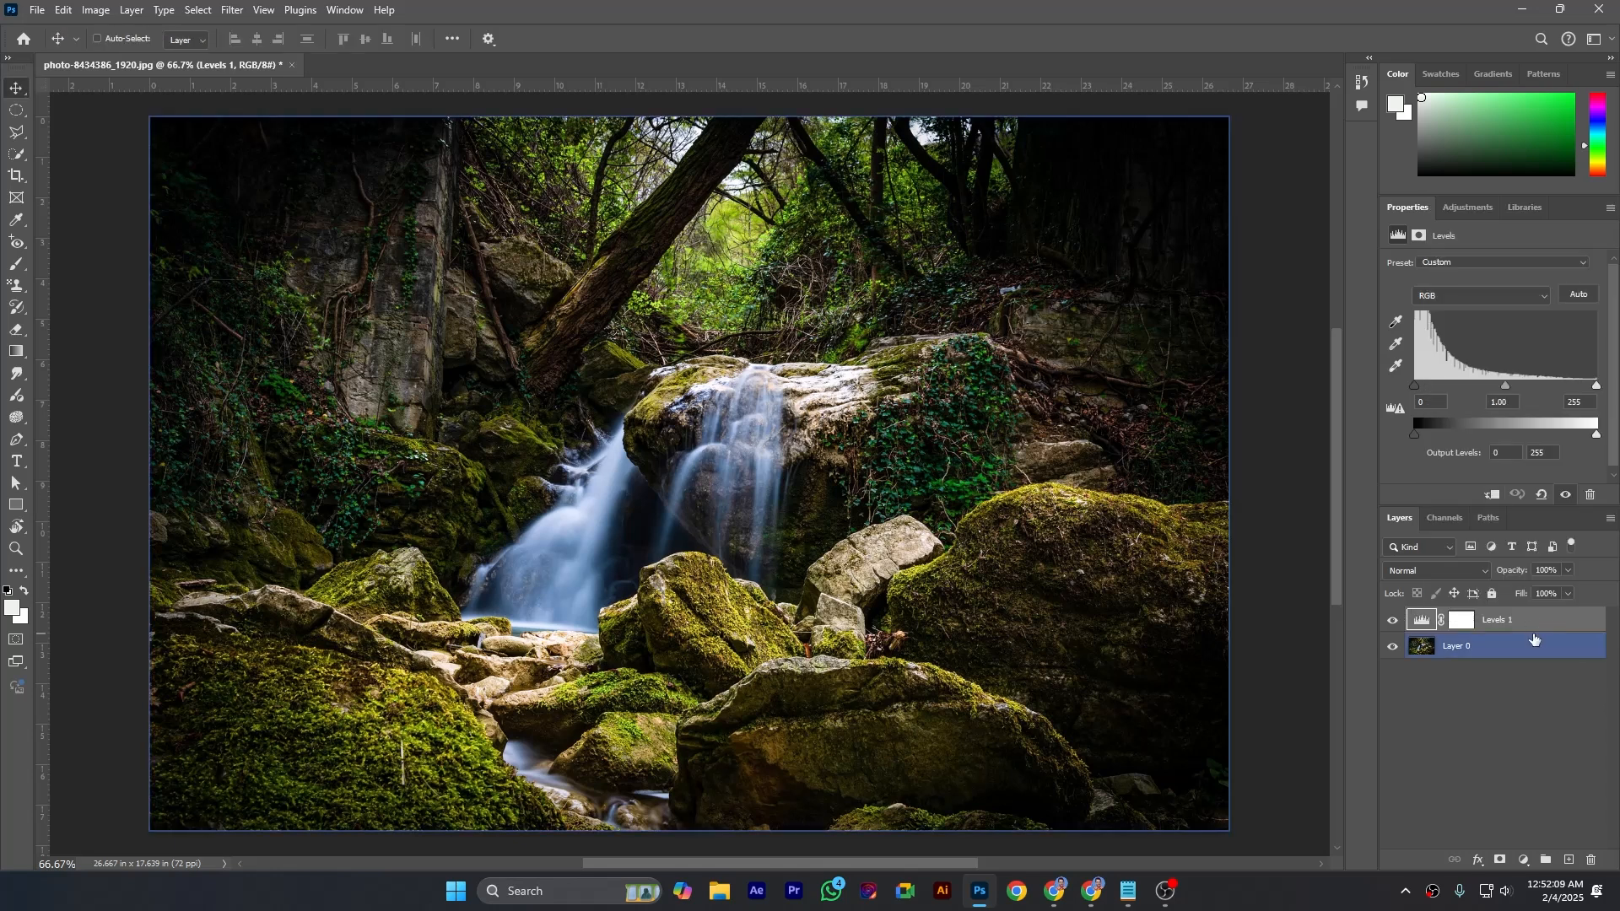
Step: Toggle the visibility of the Levels adjustment layer to compare the photo with and without the correction
click(1567, 496)
click(1567, 496)
click(1565, 498)
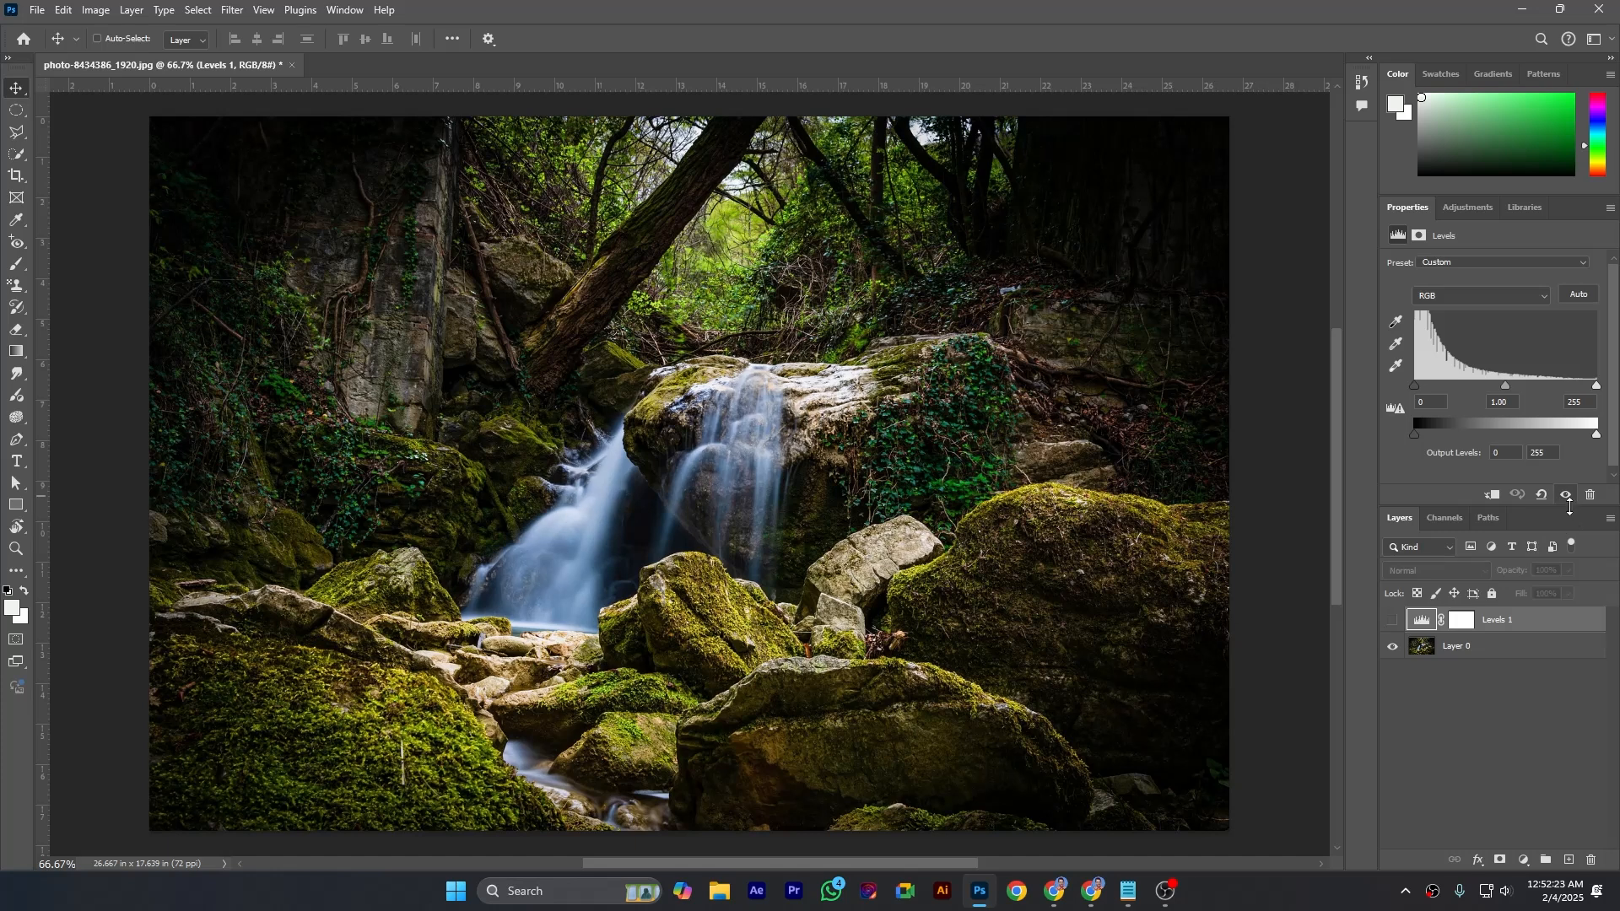
Step: Make the Levels adjustment layer above Layer 0 visible again and keep it selected for editing
click(1487, 651)
click(1394, 620)
click(1519, 621)
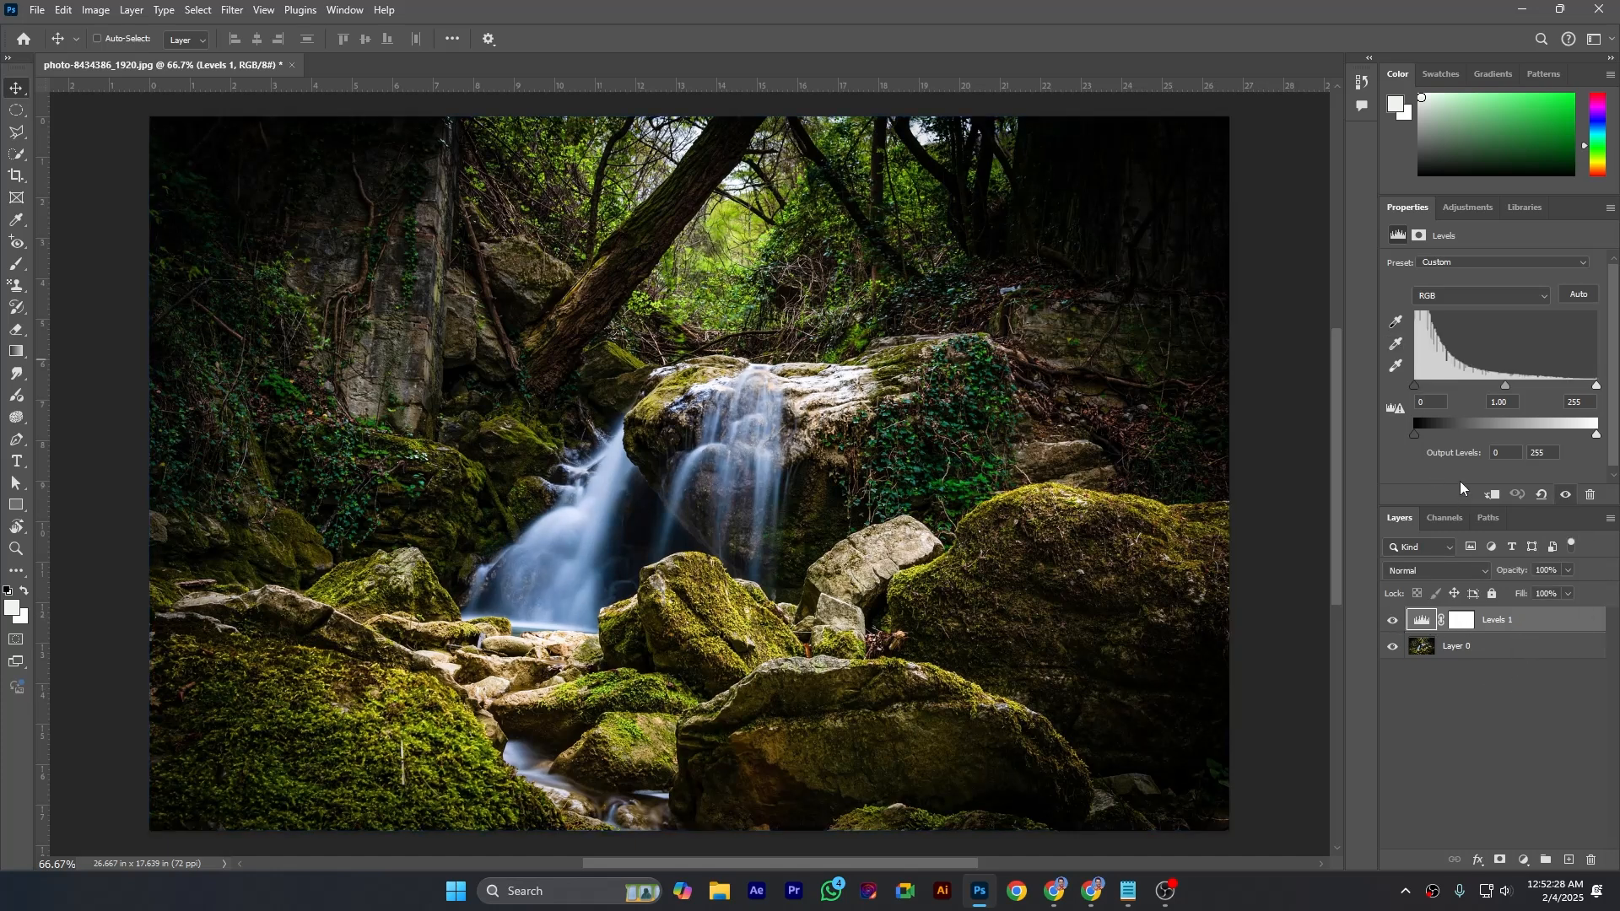
Step: Set the Red channel's midtone input to 1.02 and highlight input to 255 in the Levels adjustment, and return to the RGB channel
click(1550, 296)
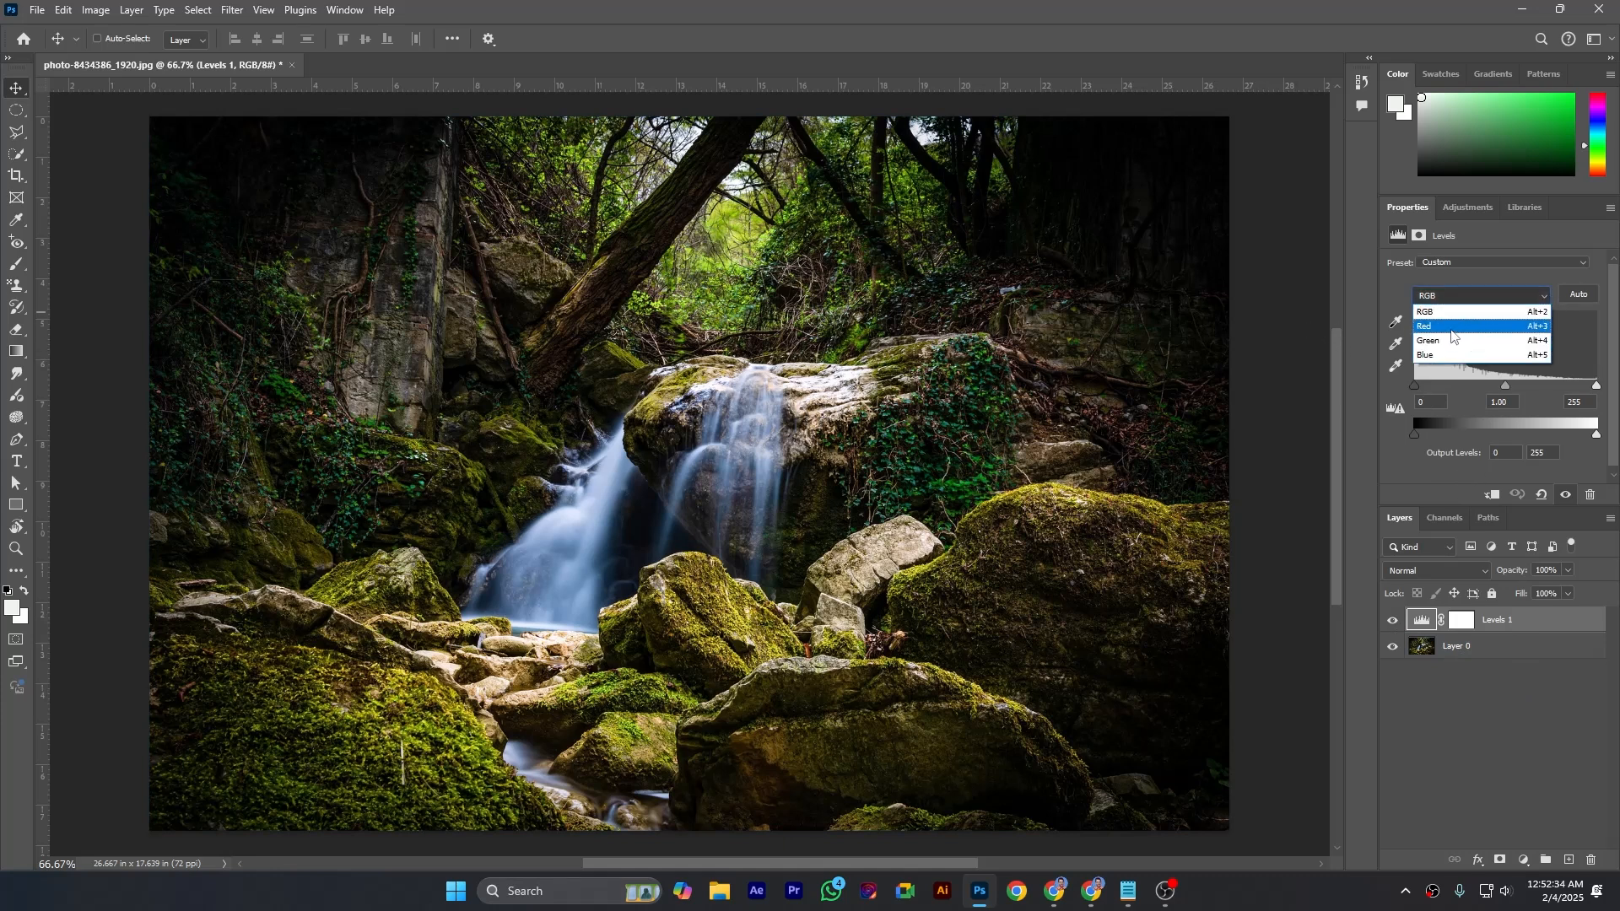
click(1451, 329)
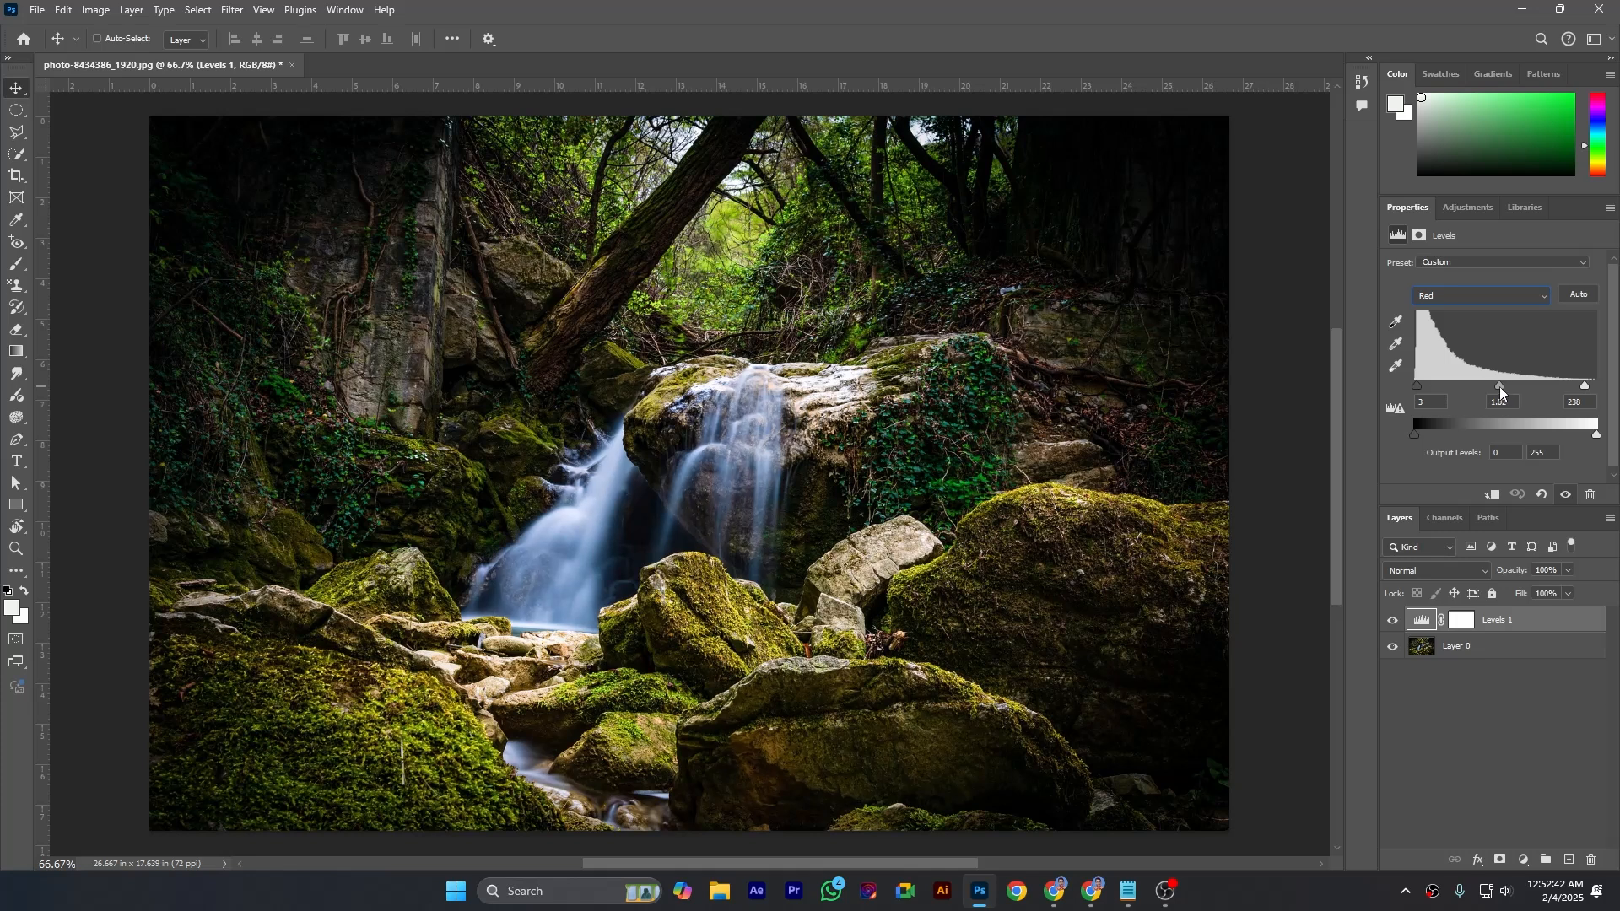
drag(1499, 389, 1599, 397)
click(1466, 300)
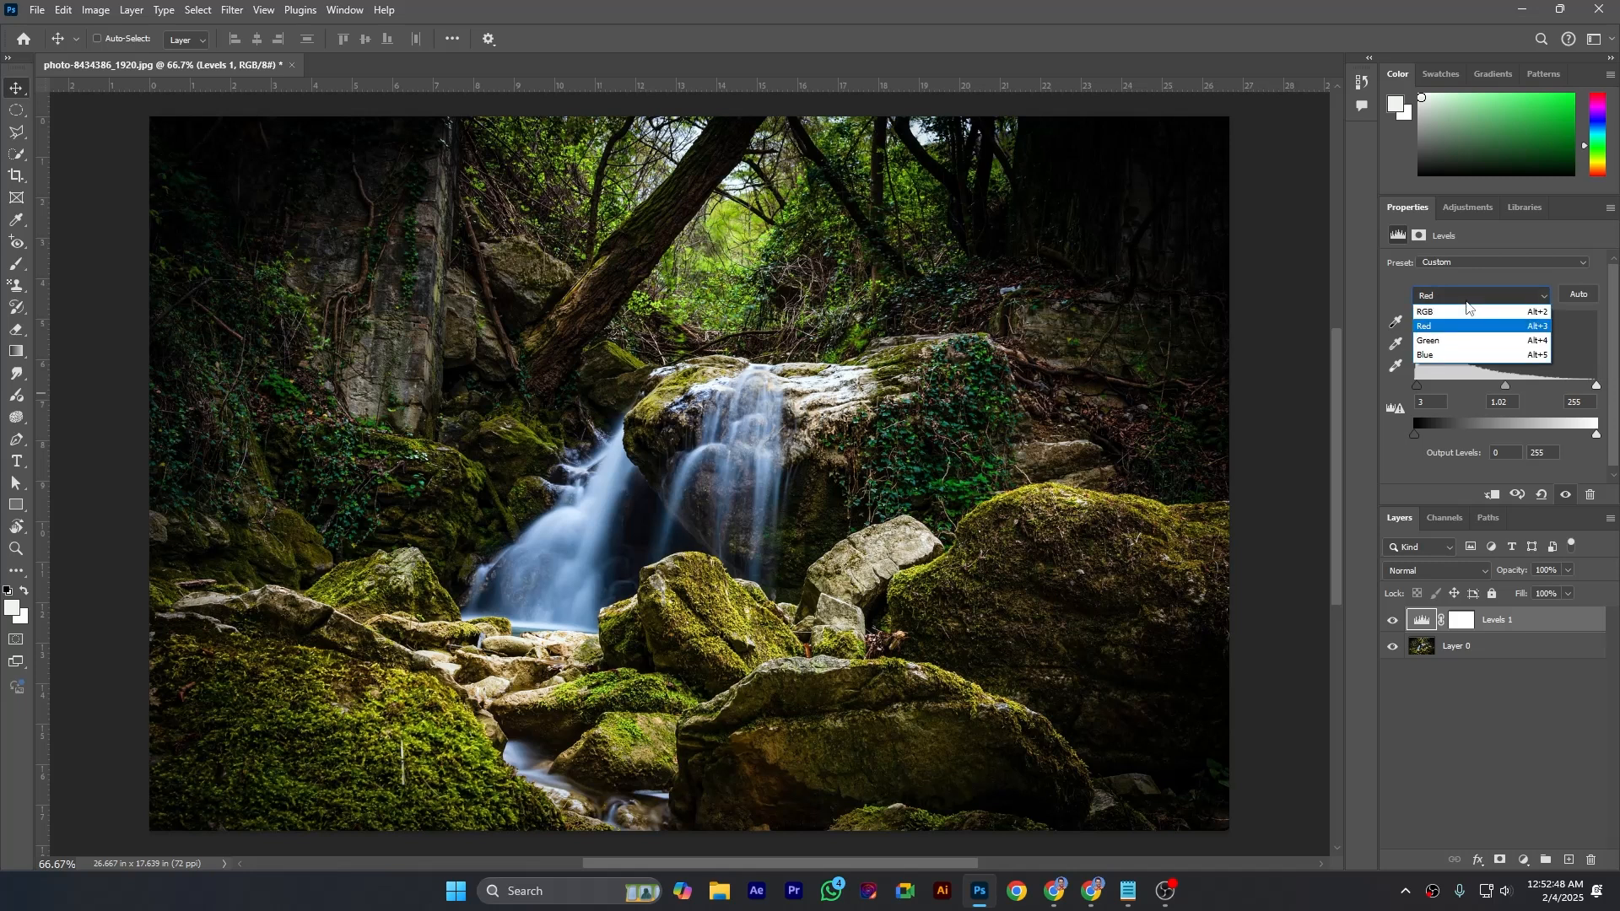
click(1458, 307)
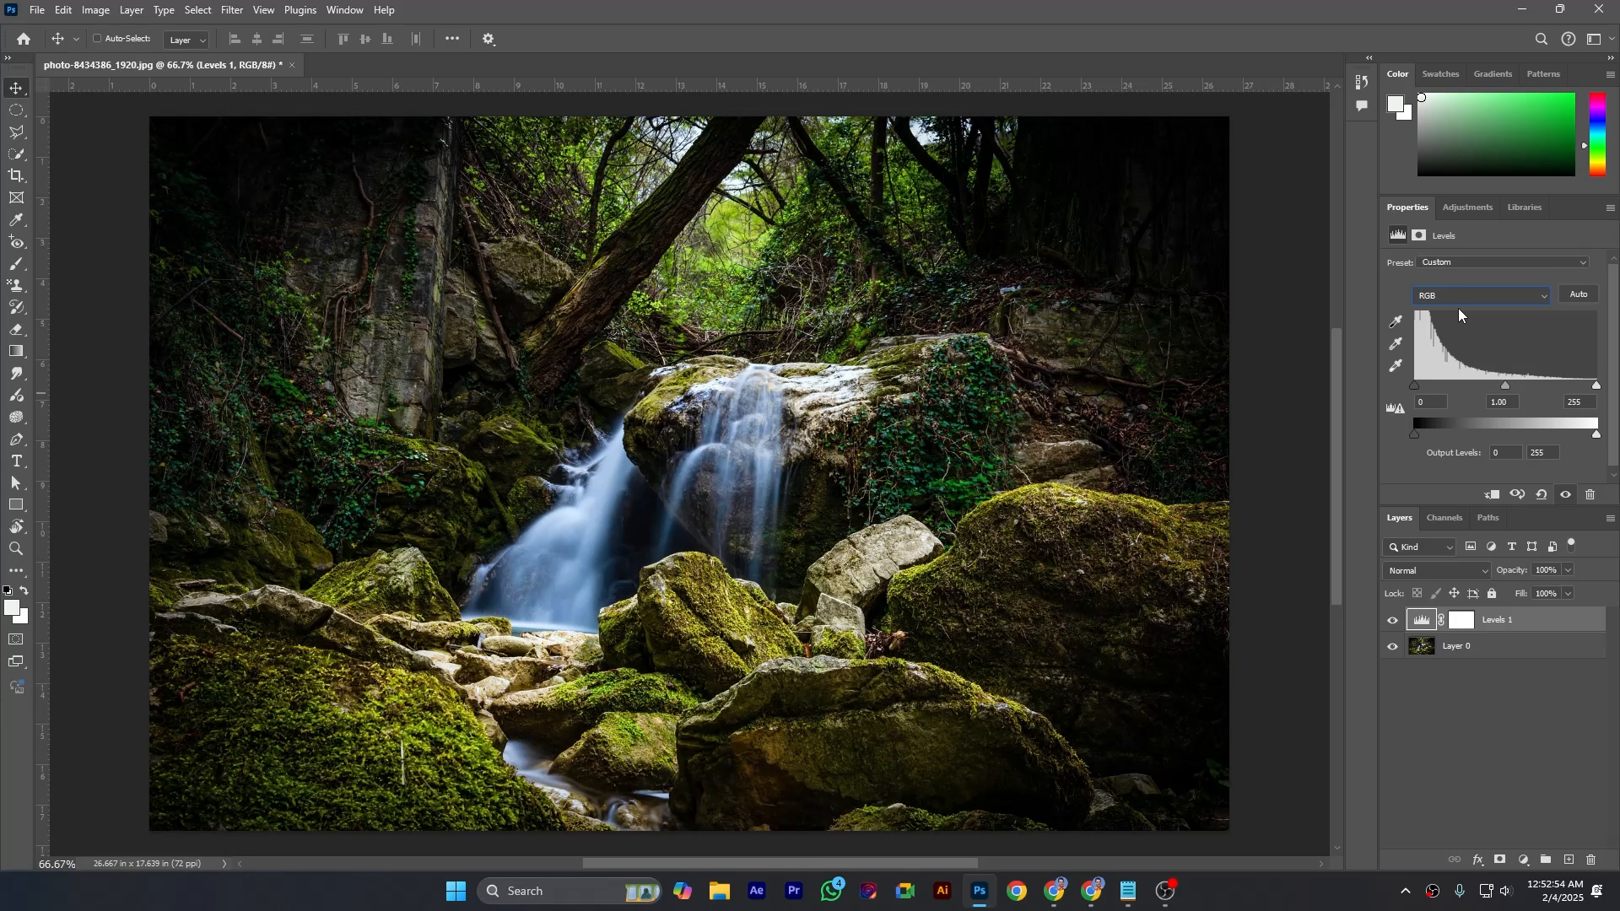
Step: Try the auto color correction algorithms on the Levels adjustment and apply Find Dark & Light Colors with Snap Neutral Midtones enabled
alt+click(1580, 301)
drag(1233, 175, 1298, 174)
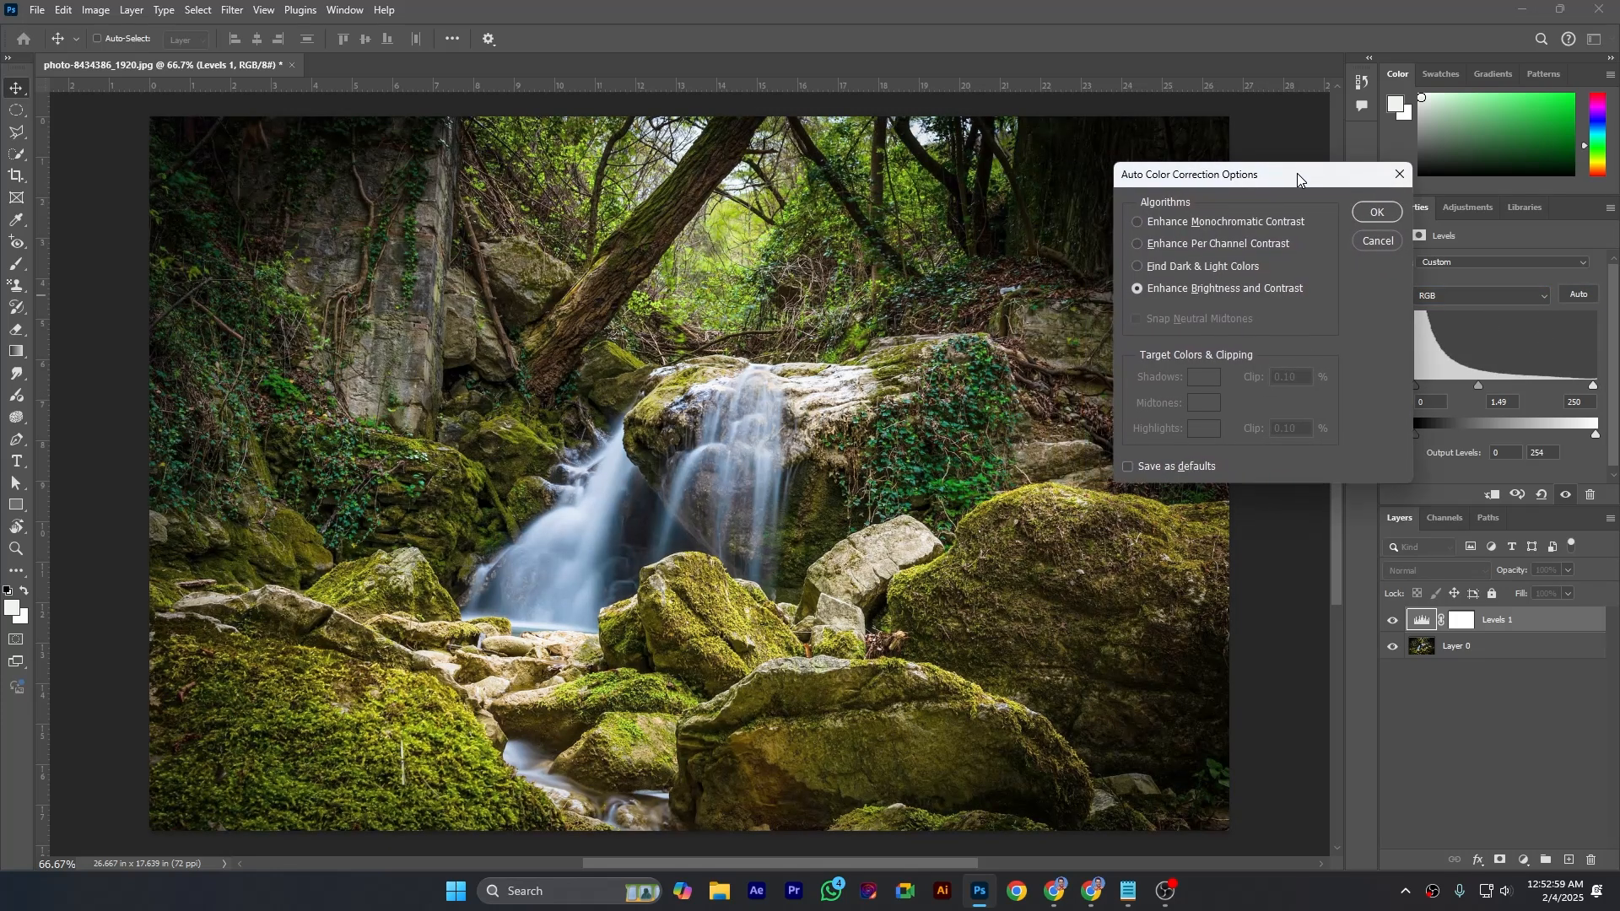
click(1138, 222)
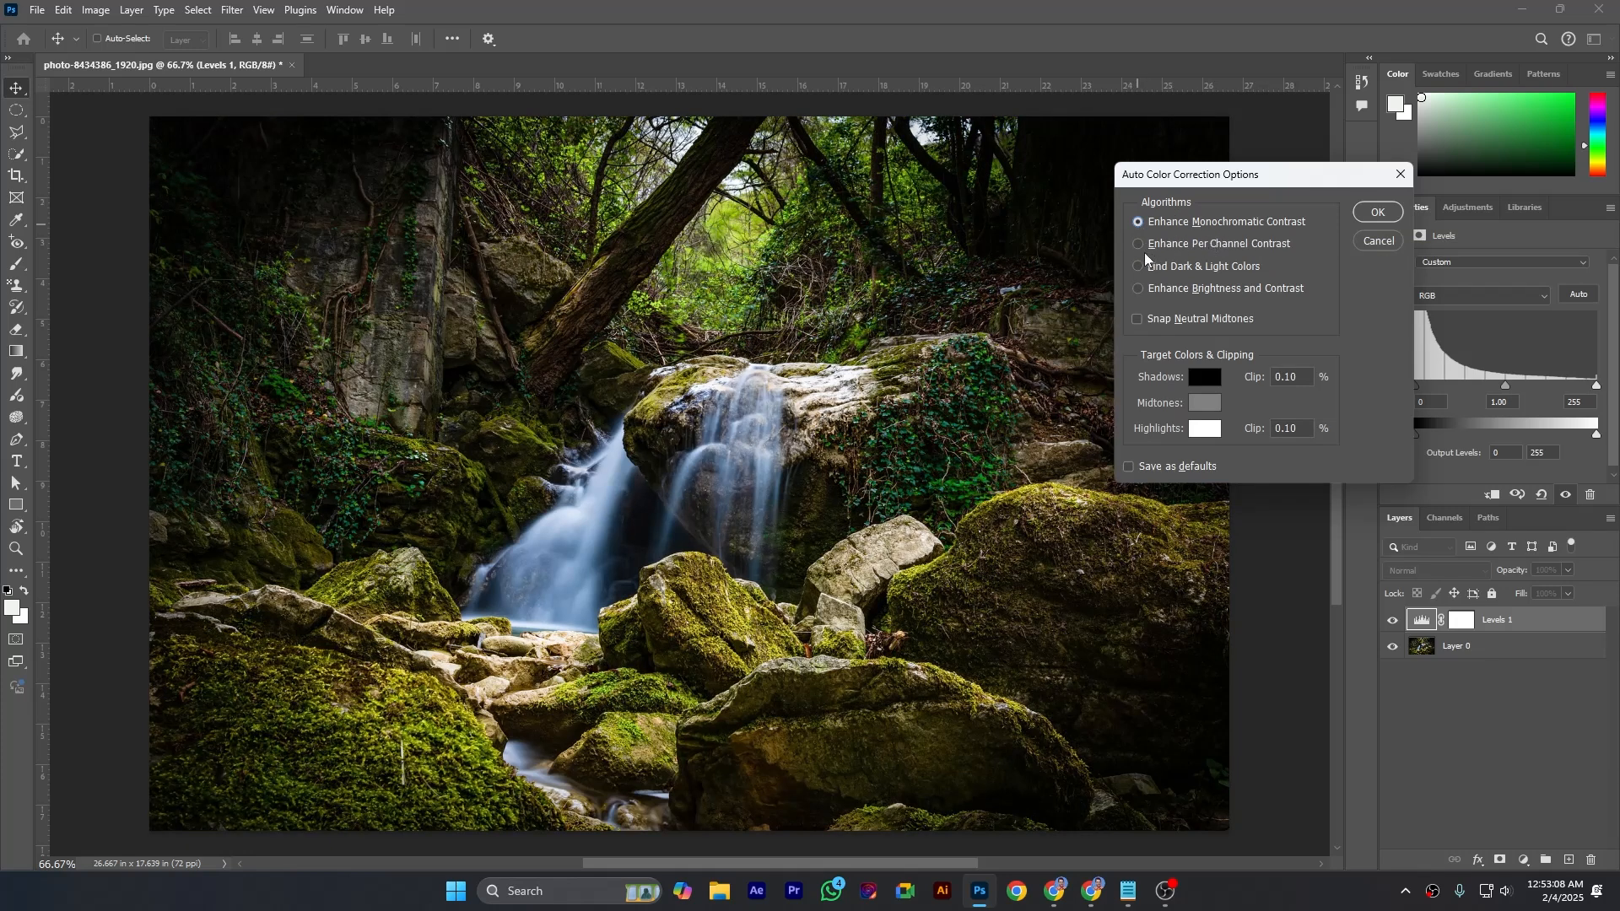
click(1139, 245)
click(1138, 268)
click(1137, 290)
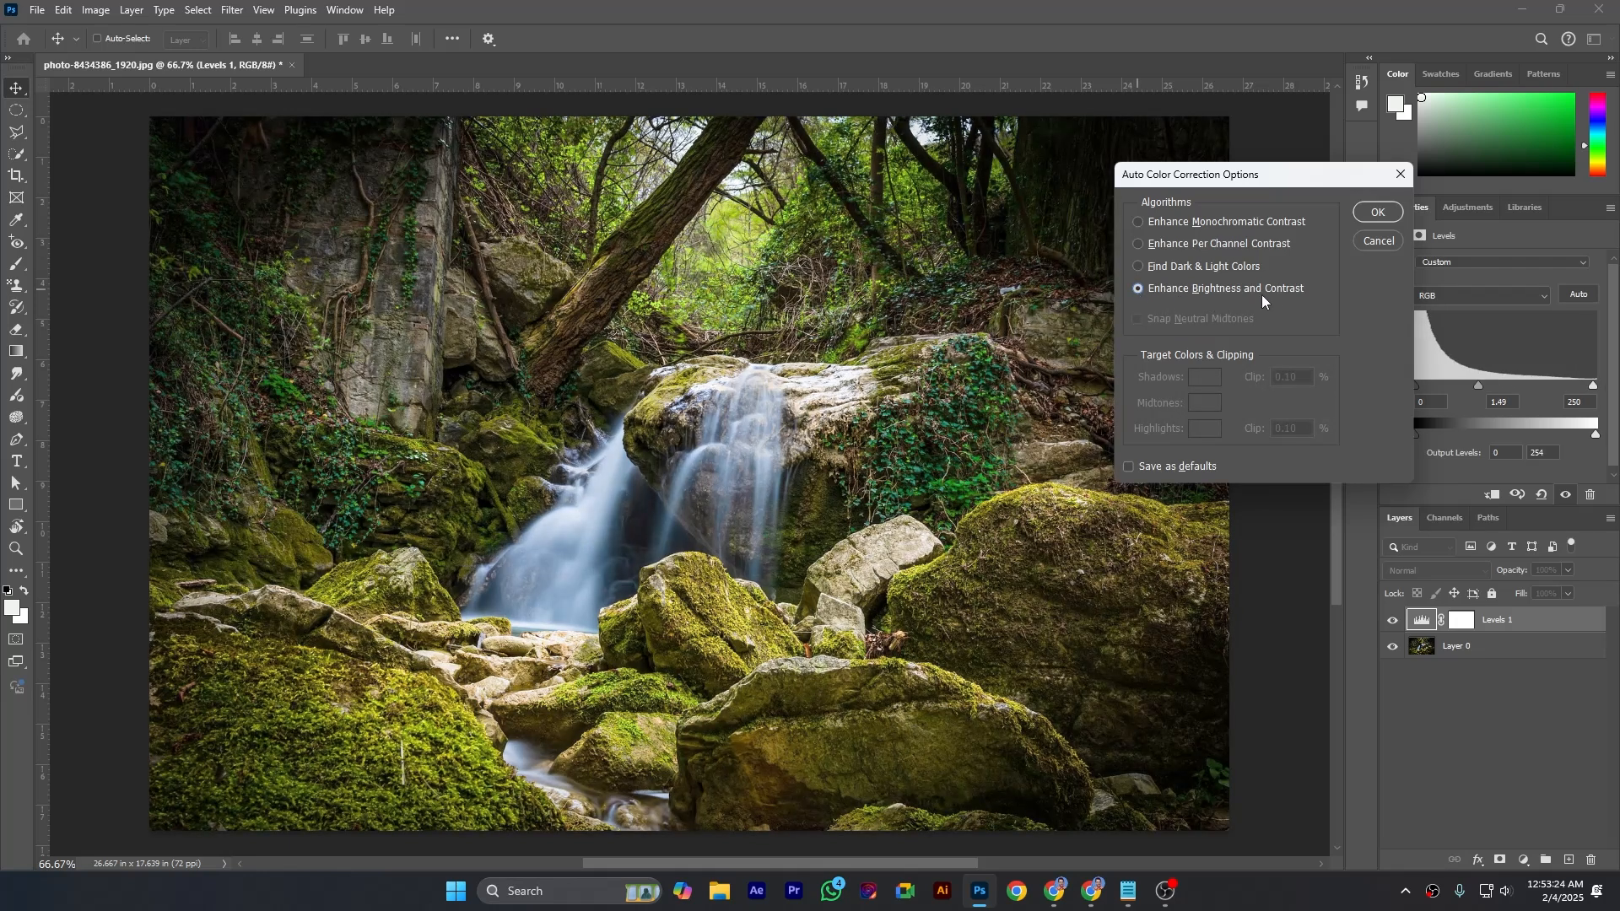
click(1139, 266)
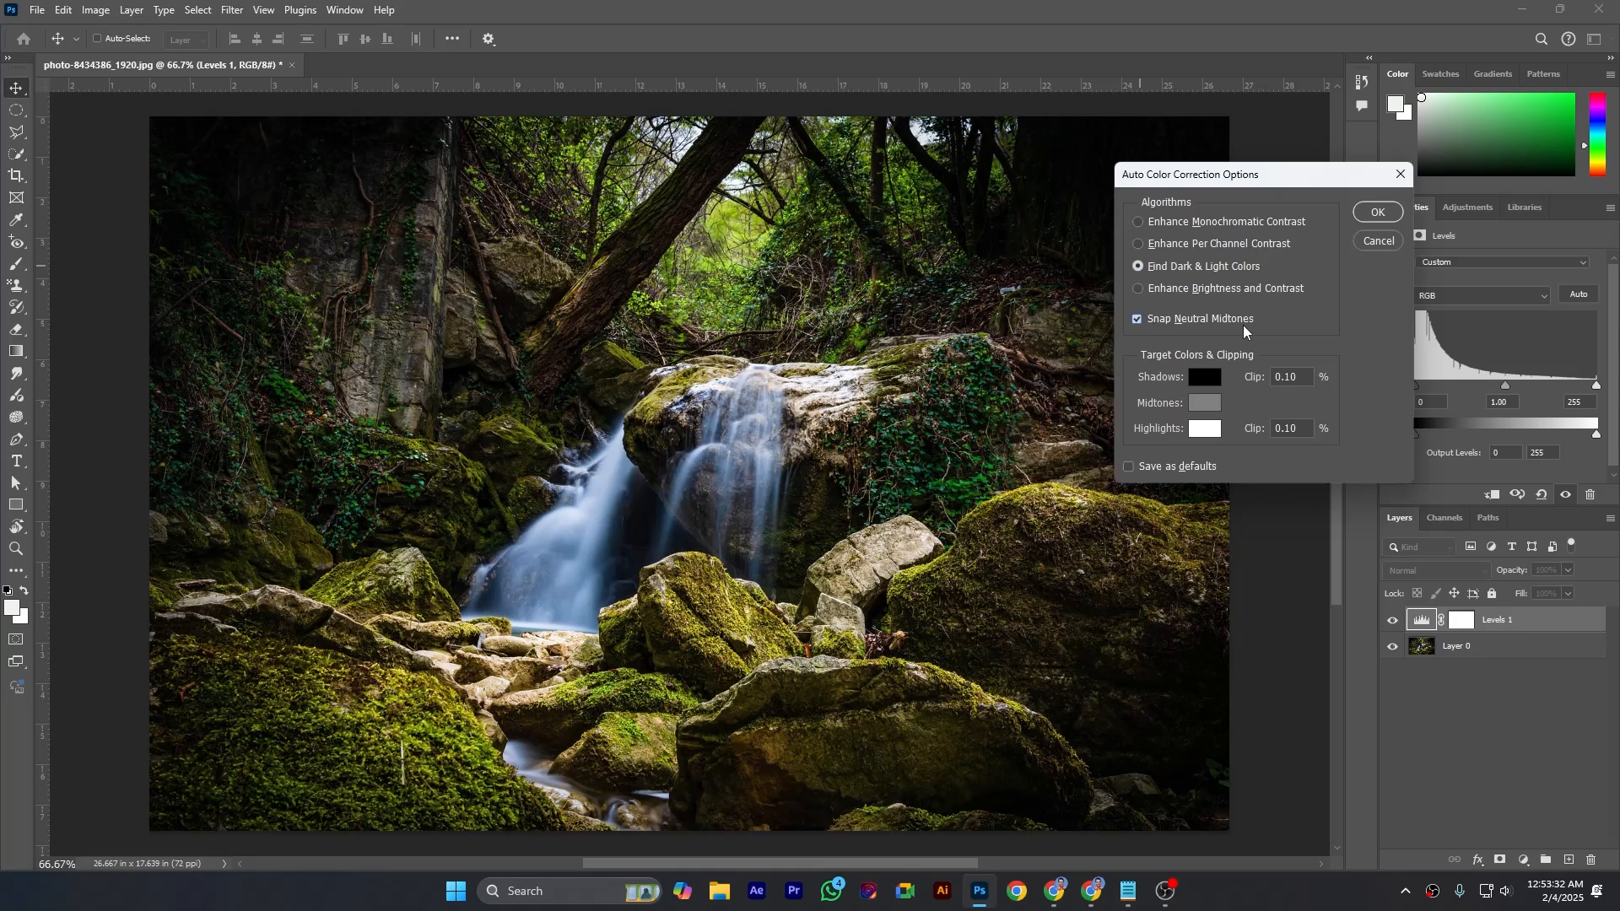
click(1371, 215)
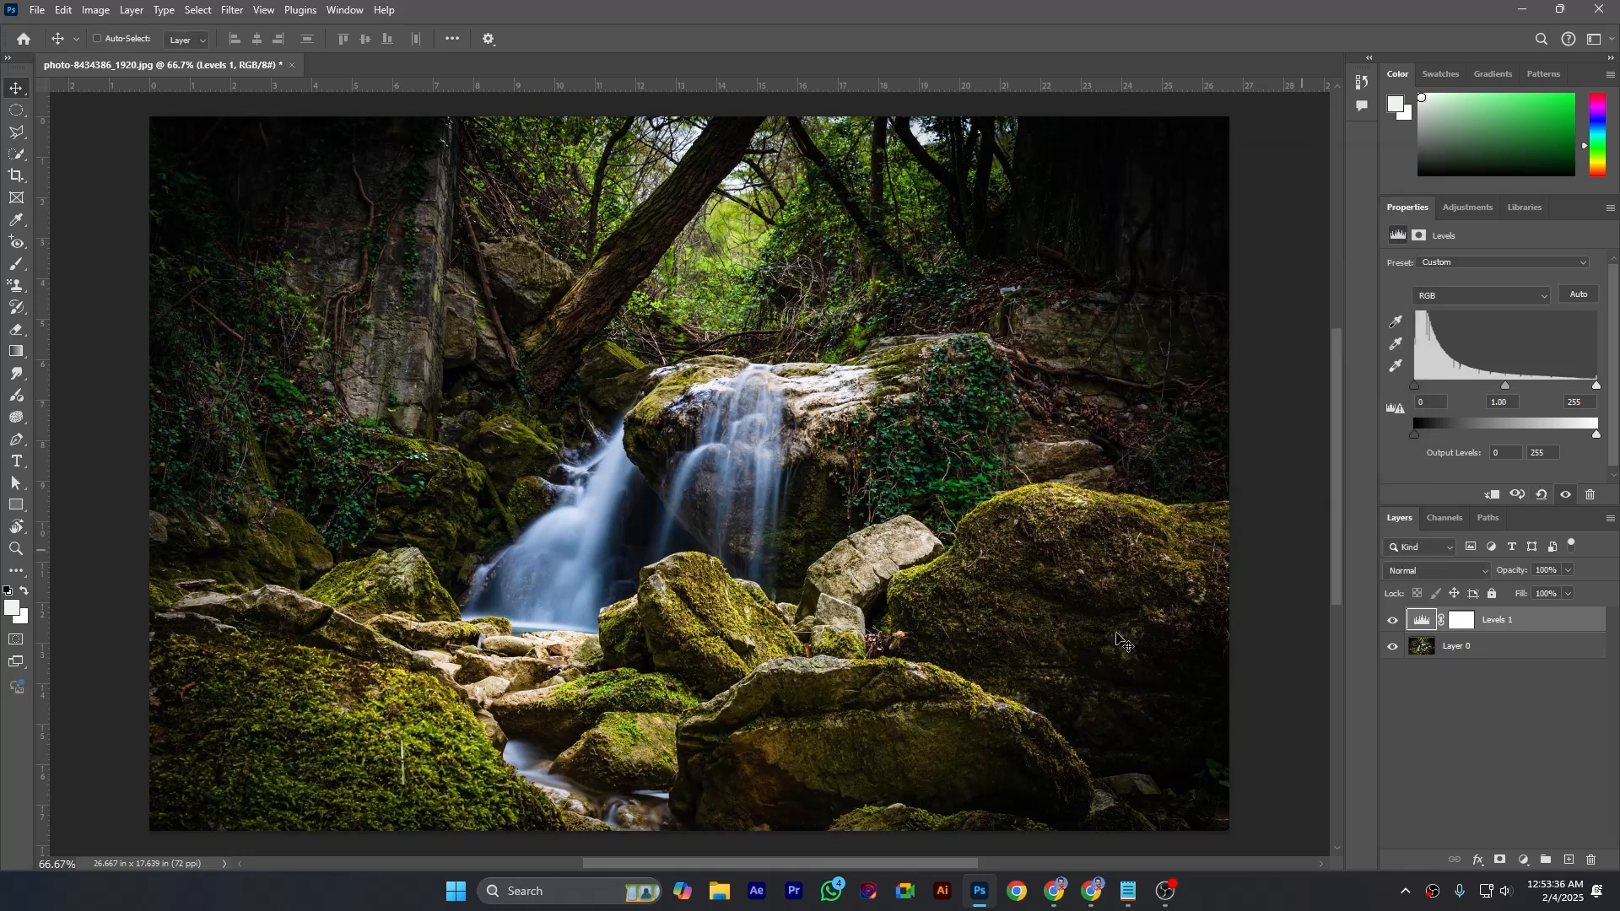
Step: Hide and show the Levels adjustment layer to compare the photo before and after the auto color correction
click(1393, 621)
click(1393, 621)
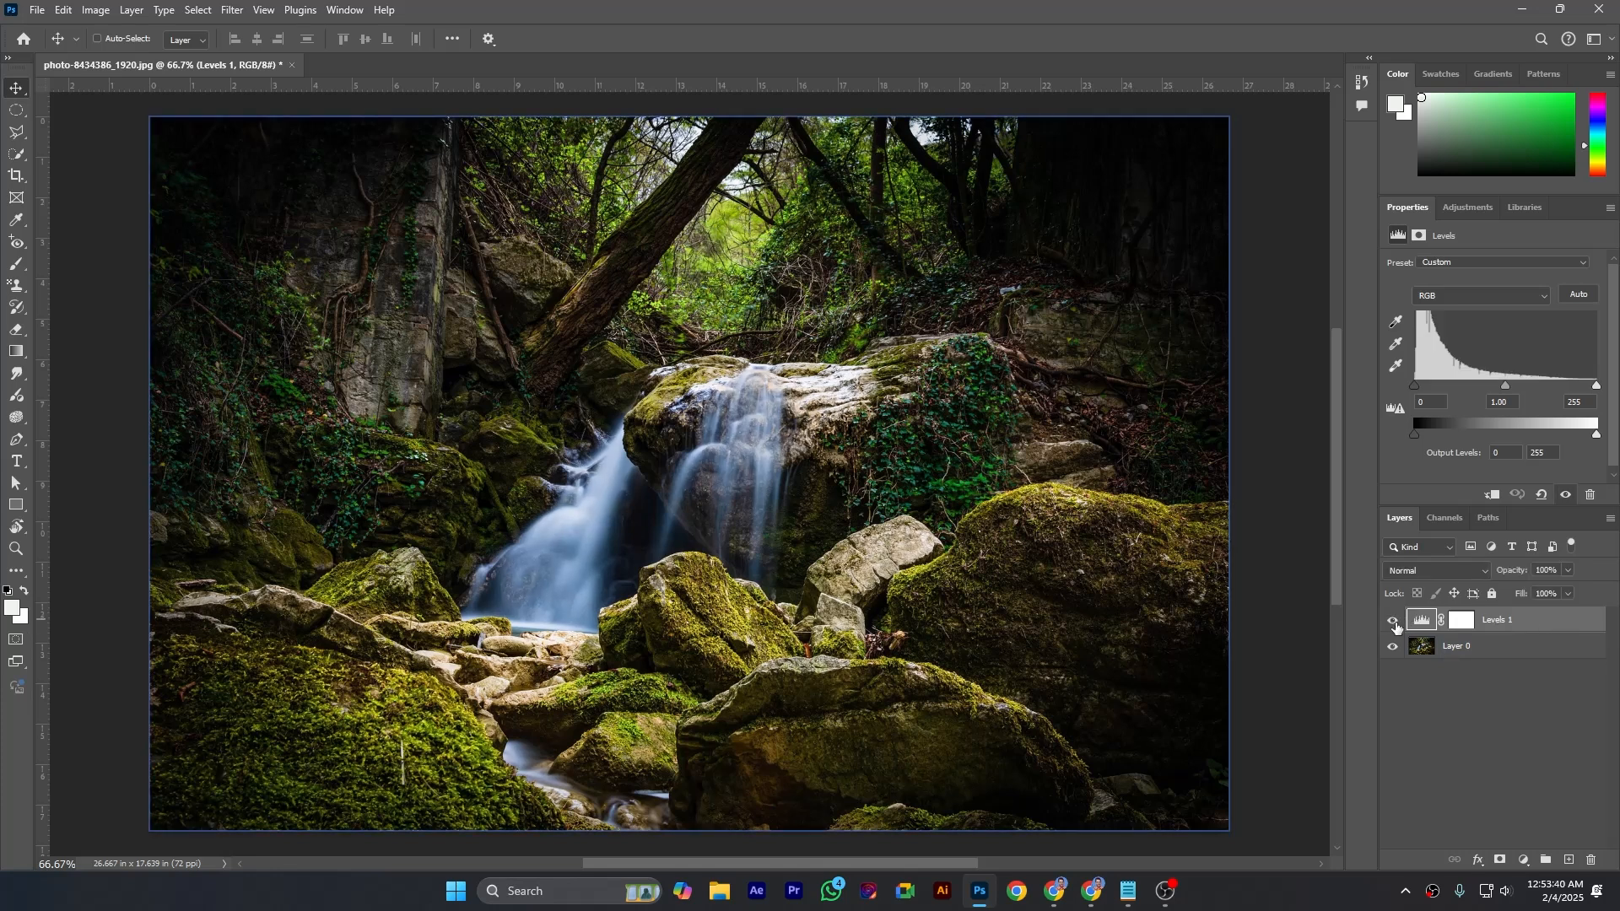
click(1502, 646)
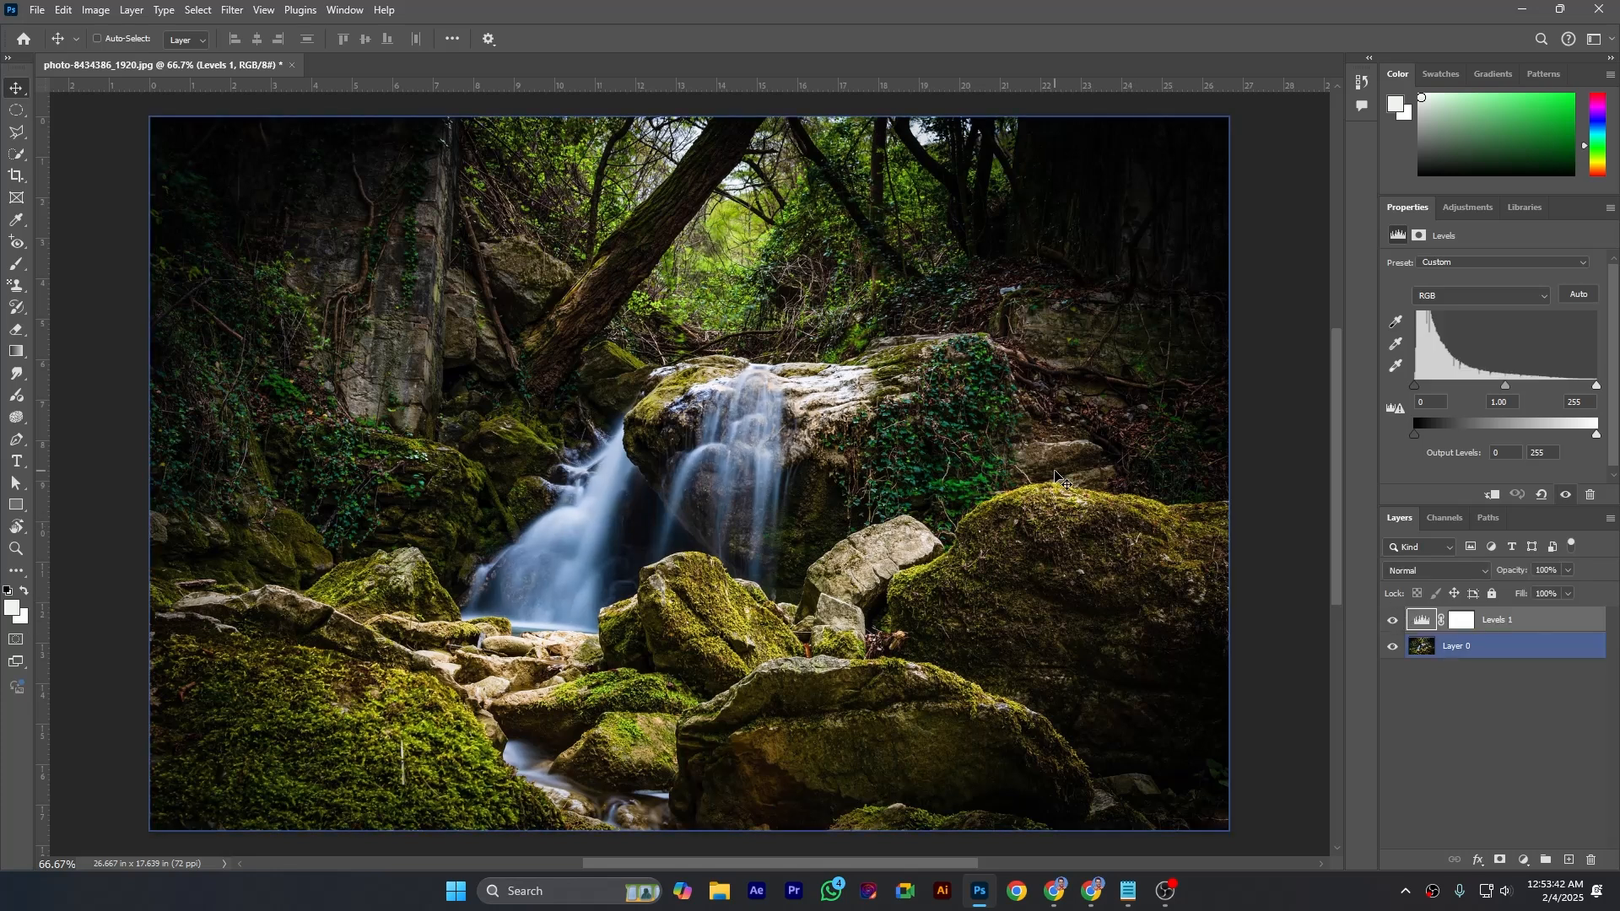